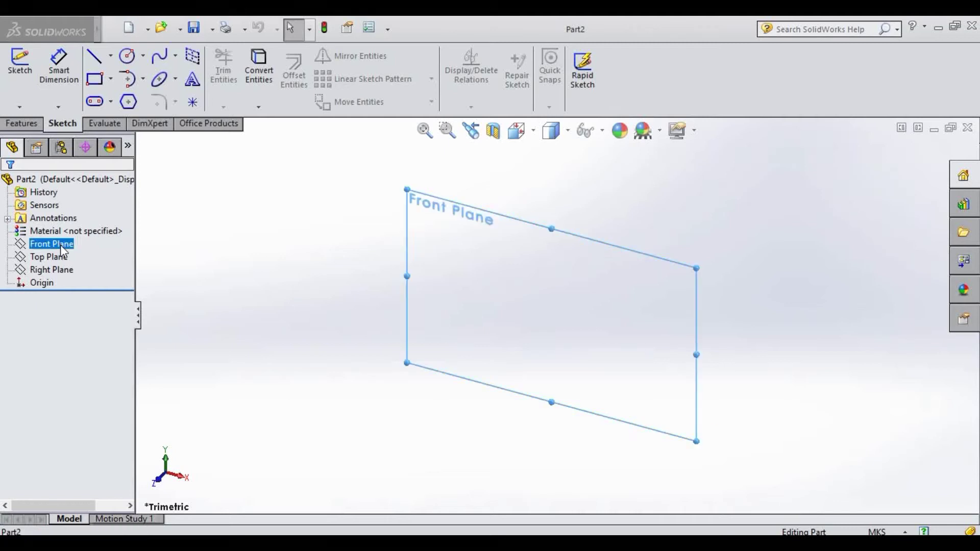
- Begin Sketch1 on the Front Plane of the part
left_click(26, 77)
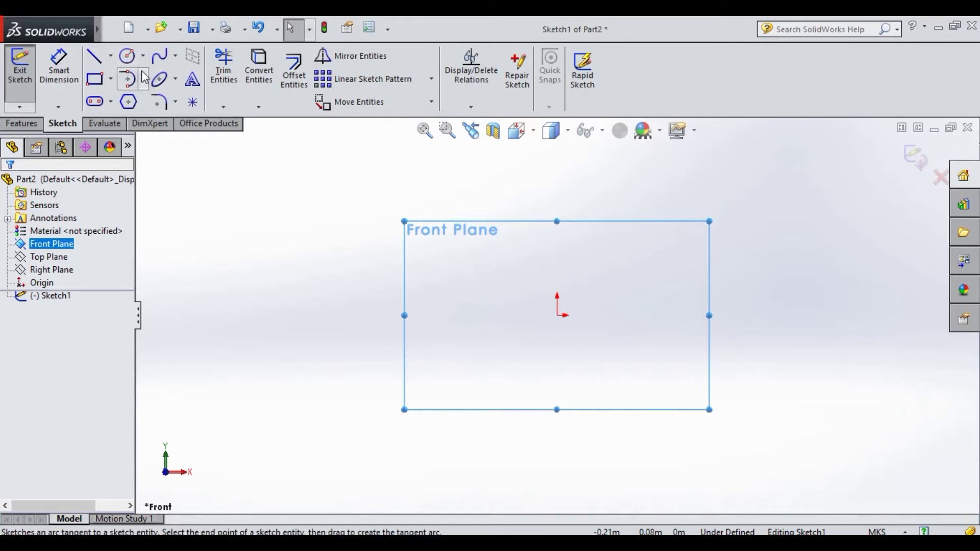
- Draw a large circle and a smaller concentric circle, both centred on the origin
left_click(127, 57)
left_click(558, 315)
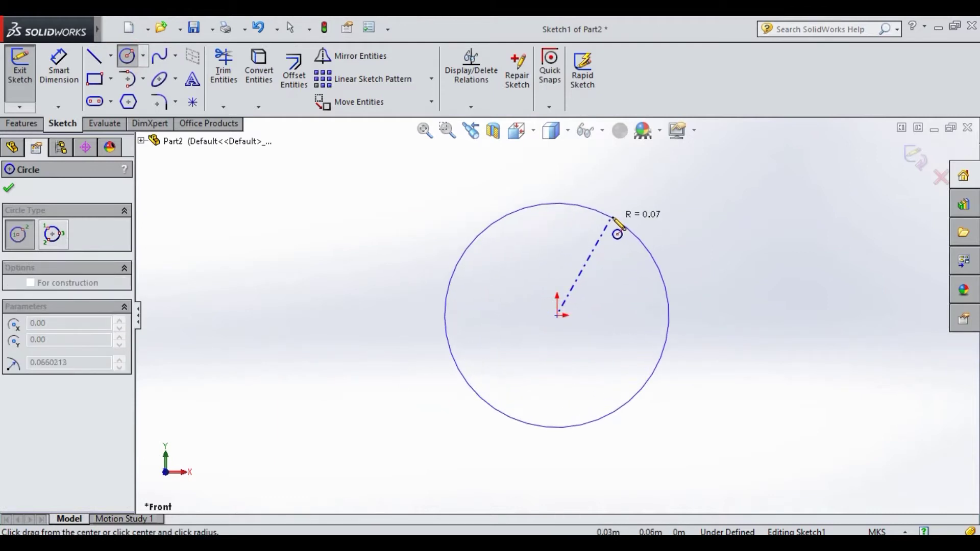
left_click(620, 224)
left_click(558, 315)
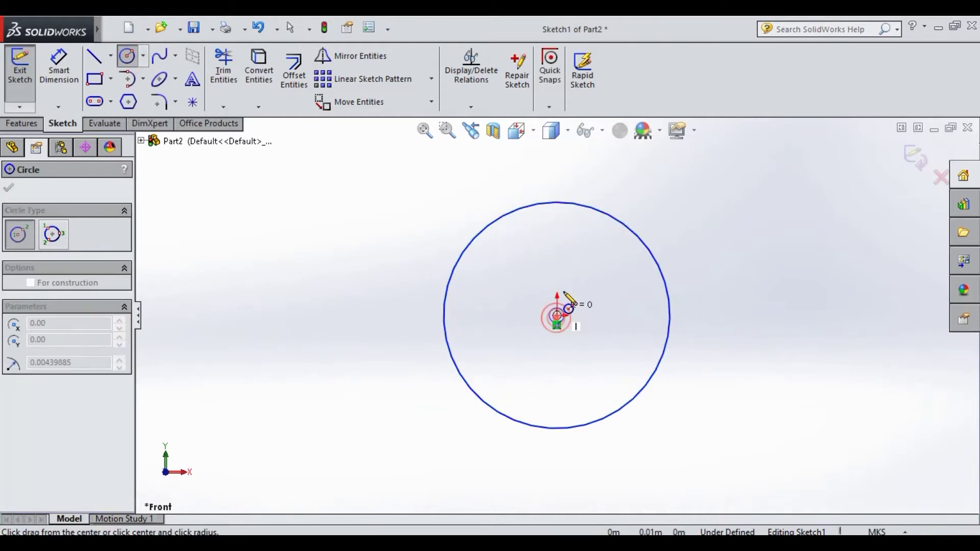
left_click(590, 252)
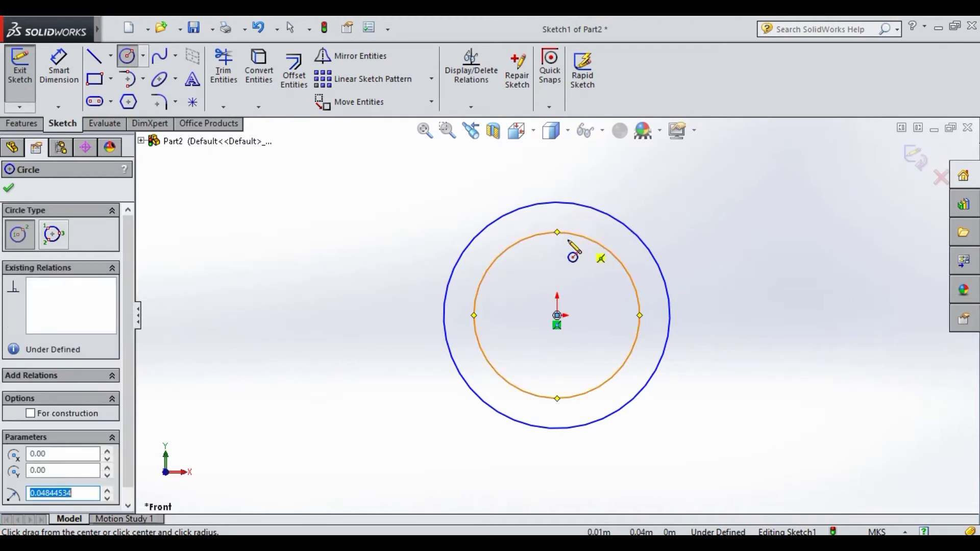
left_click(9, 190)
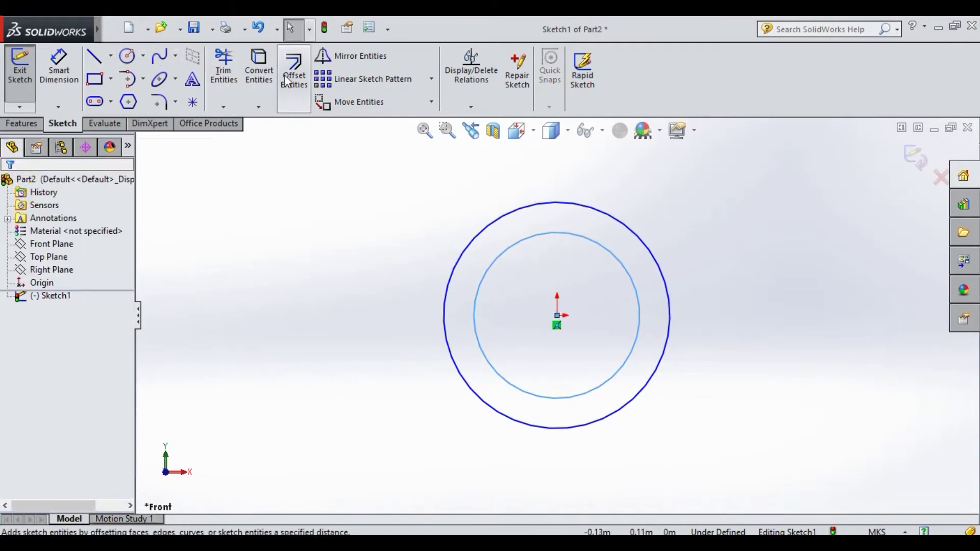
- Enter an exact radius for the outer circle and confirm it
left_click(496, 222)
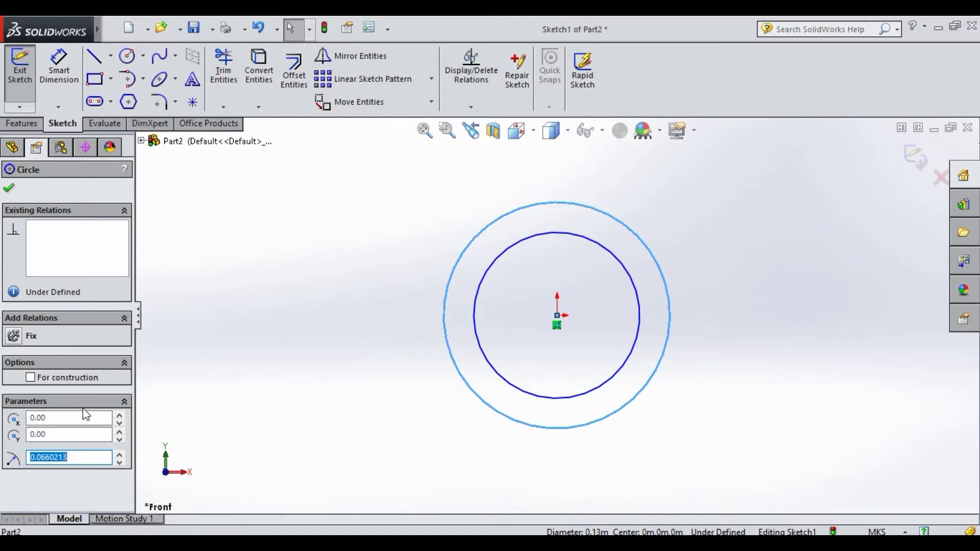
type("40/2")
key("Return")
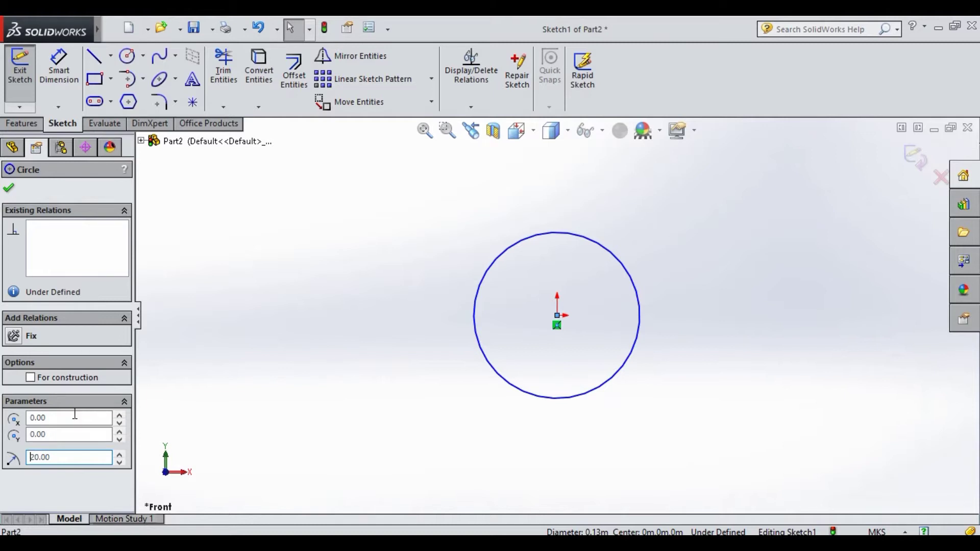
left_click_drag(68, 457, 3, 467)
type("4")
left_click(9, 188)
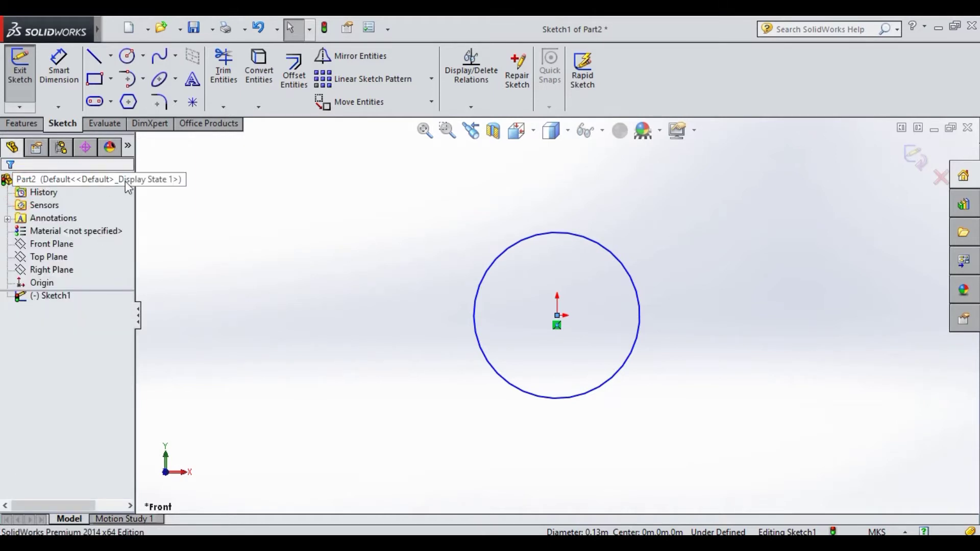
- Set the inner circle's radius to 24, then zoom to fit both circles
left_click(496, 263)
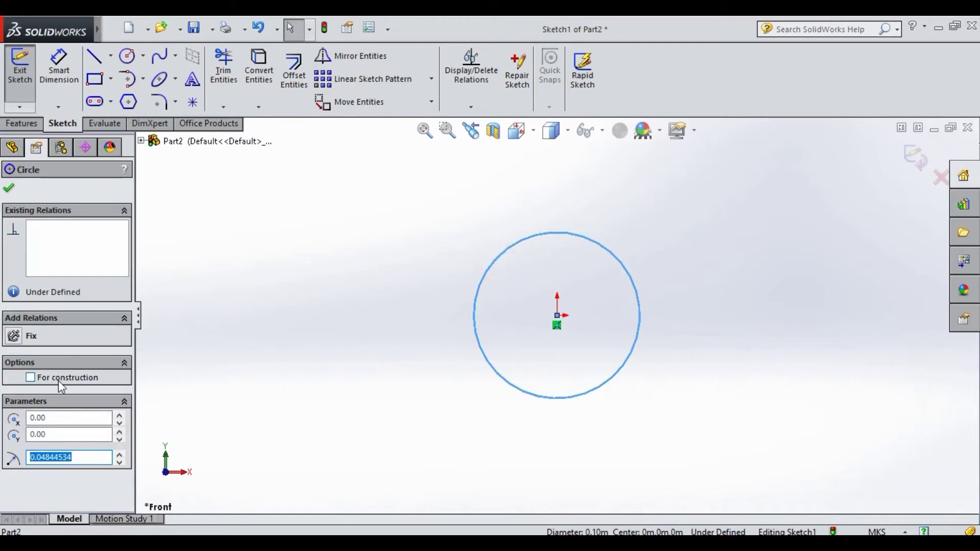
type("4")
key("Return")
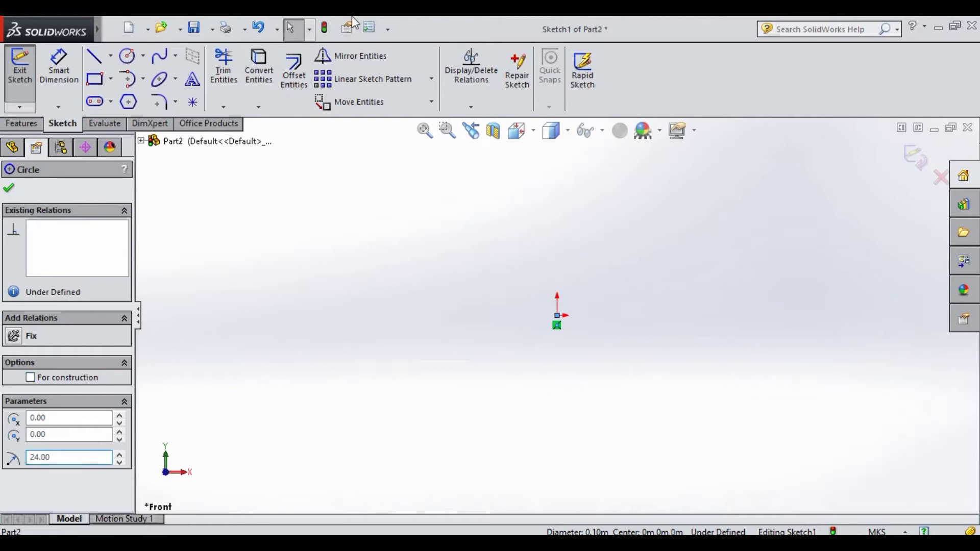
left_click(10, 188)
key("f")
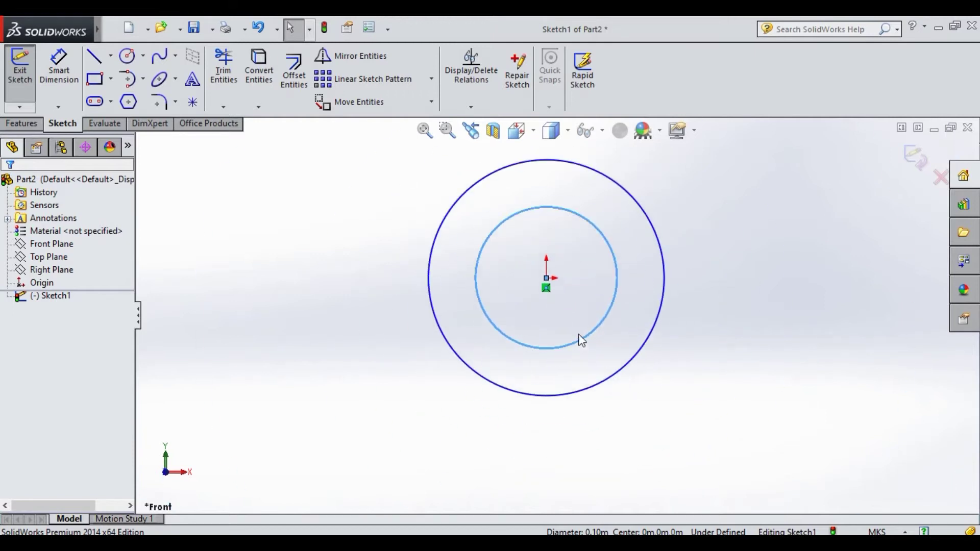
- Draw a horizontal line through the origin between the outer circle's left and right quadrants
scroll(627, 401, "down", 1)
key("z")
scroll(559, 283, "down", 3)
scroll(559, 282, "down", 1)
scroll(558, 283, "down", 2)
scroll(558, 284, "down", 1)
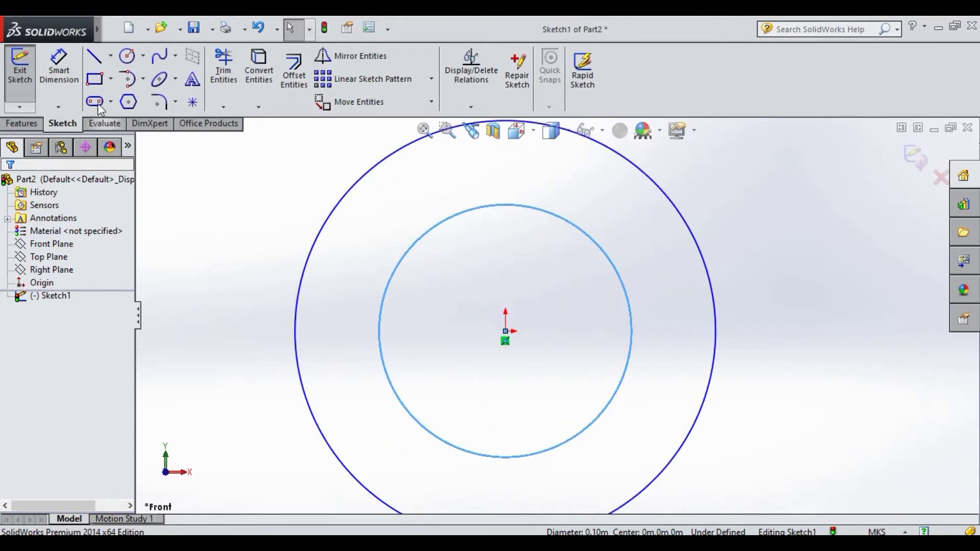
left_click(94, 57)
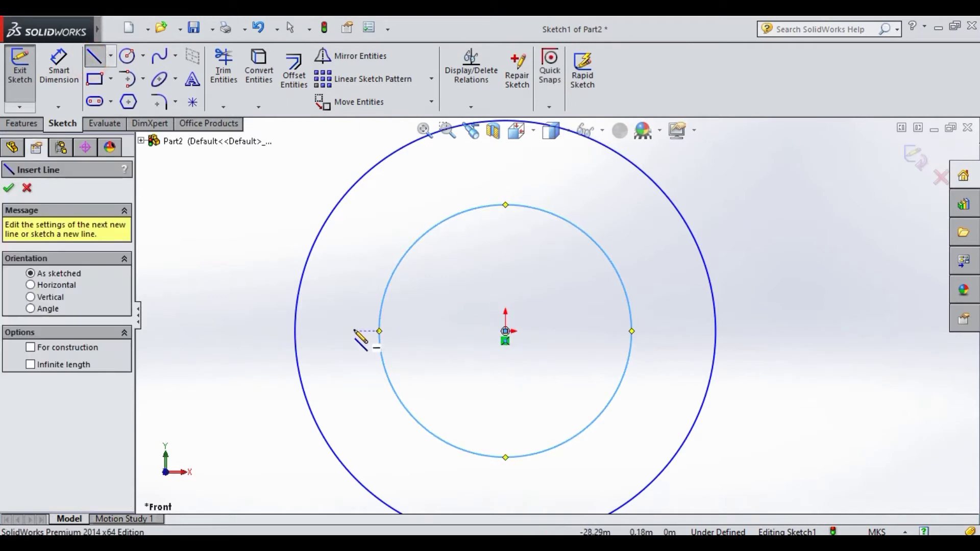
left_click(296, 331)
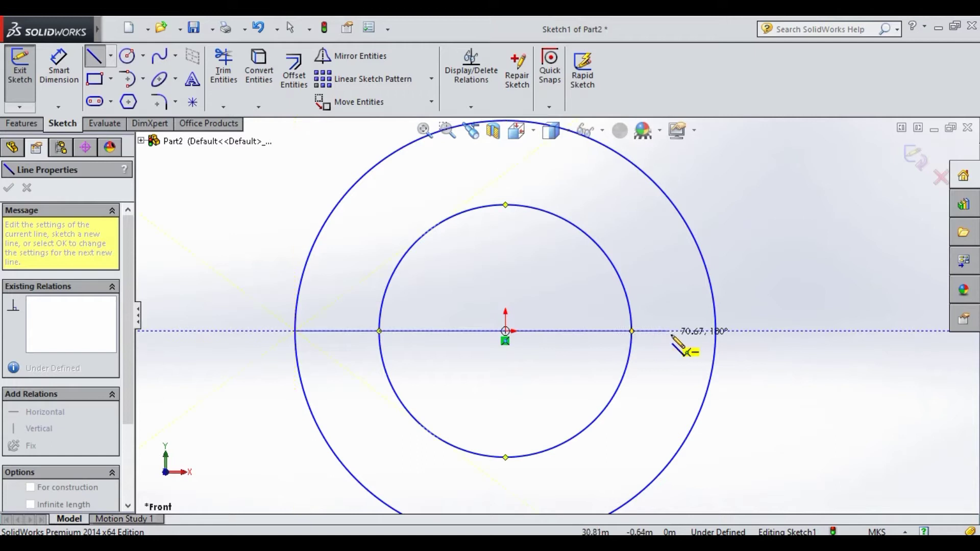
left_click(715, 331)
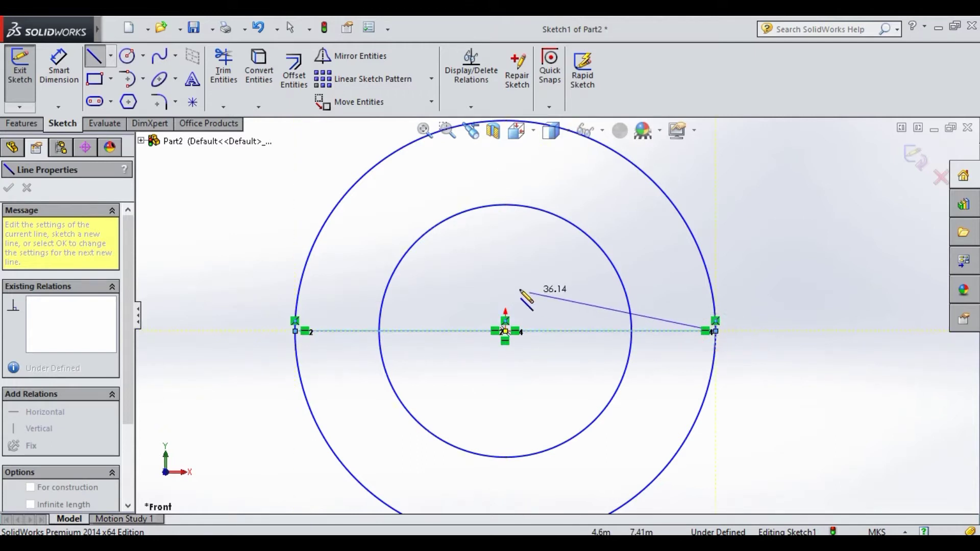
key("Escape")
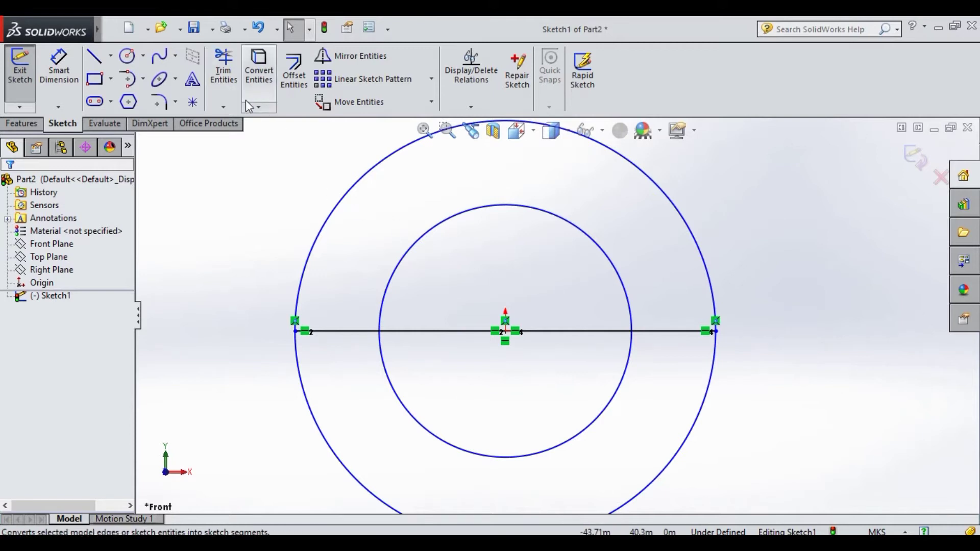
- Power-trim the line's middle segment and both circles' lower halves, leaving a half-ring
left_click(219, 71)
left_click_drag(449, 298, 534, 359)
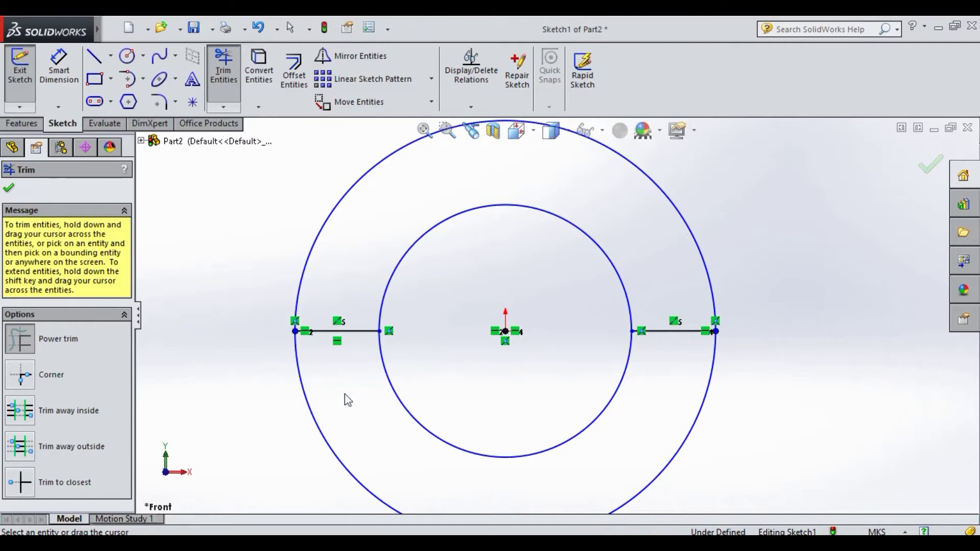
left_click_drag(272, 422, 685, 429)
key("f")
scroll(653, 195, "down", 1)
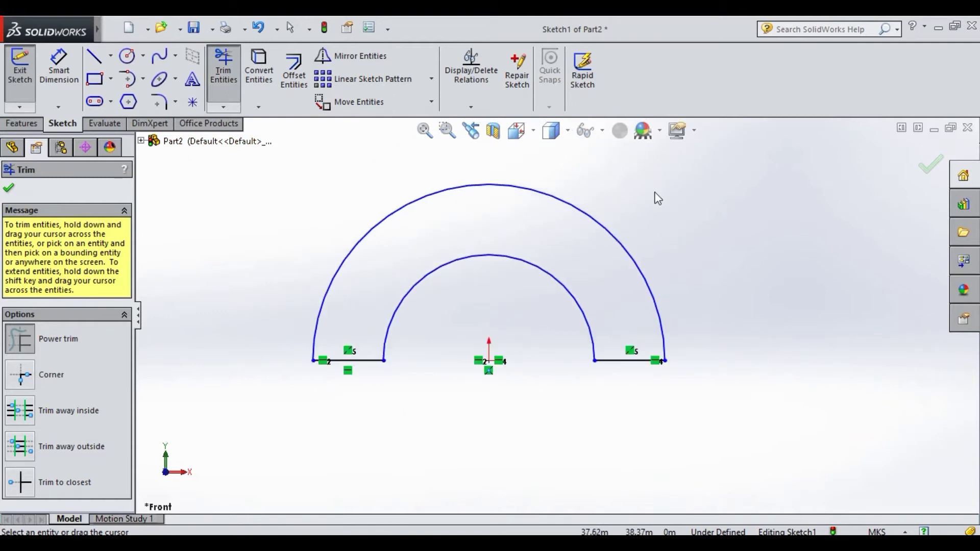
scroll(656, 200, "down", 1)
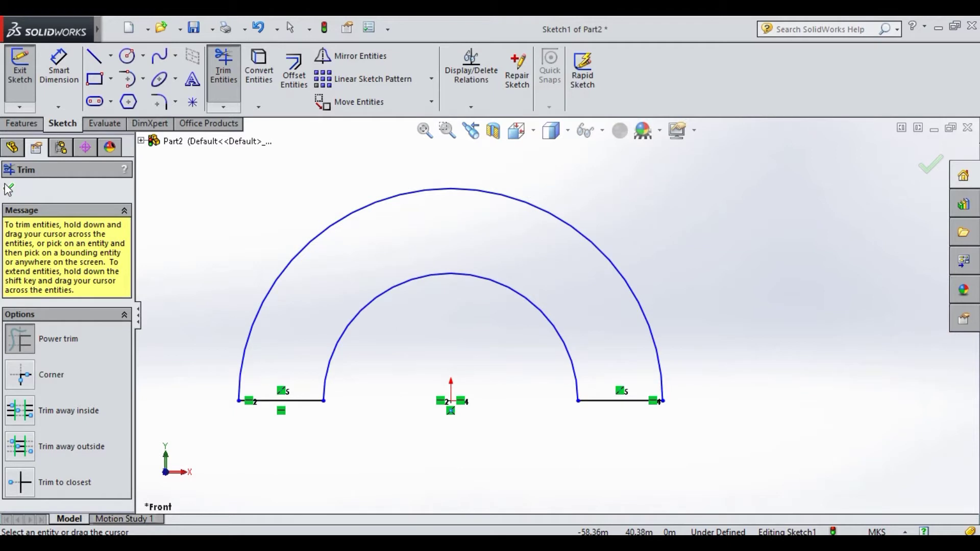
left_click(9, 191)
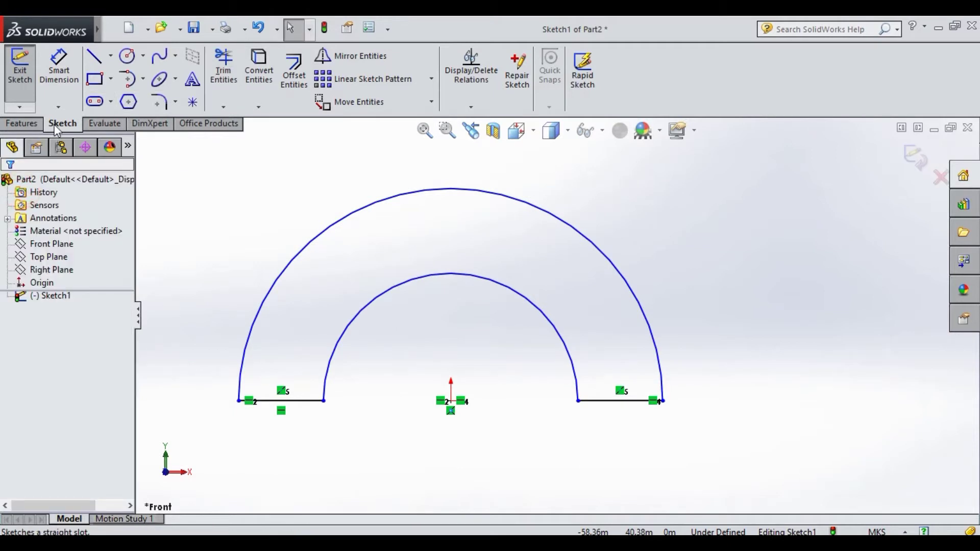
- Extrude the half-ring profile to a Blind depth of 64, creating Boss-Extrude1
left_click(28, 123)
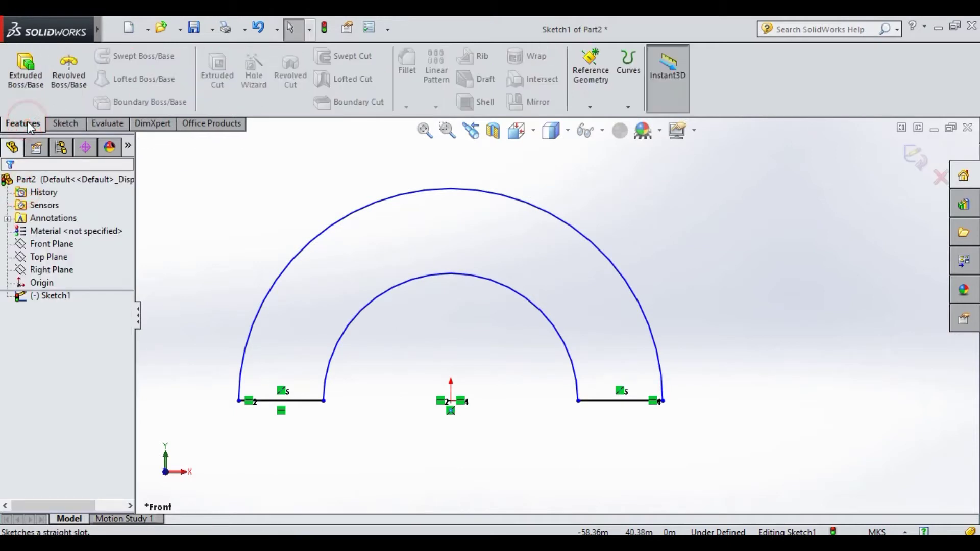
left_click(24, 85)
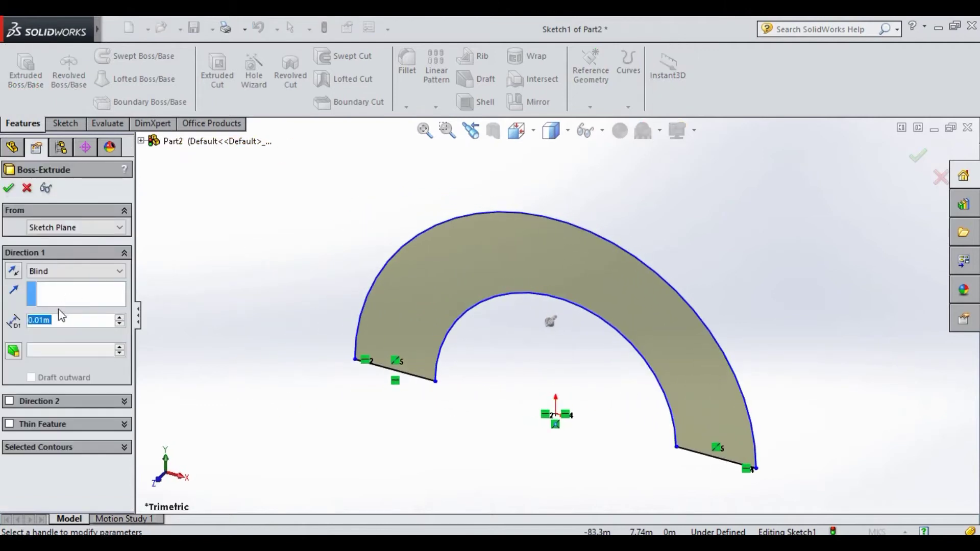
type("64")
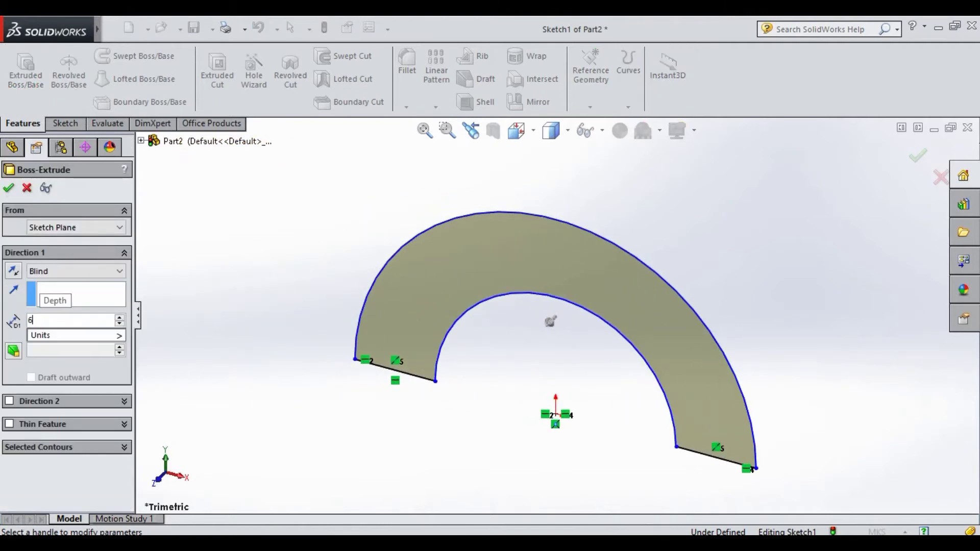
key("Return")
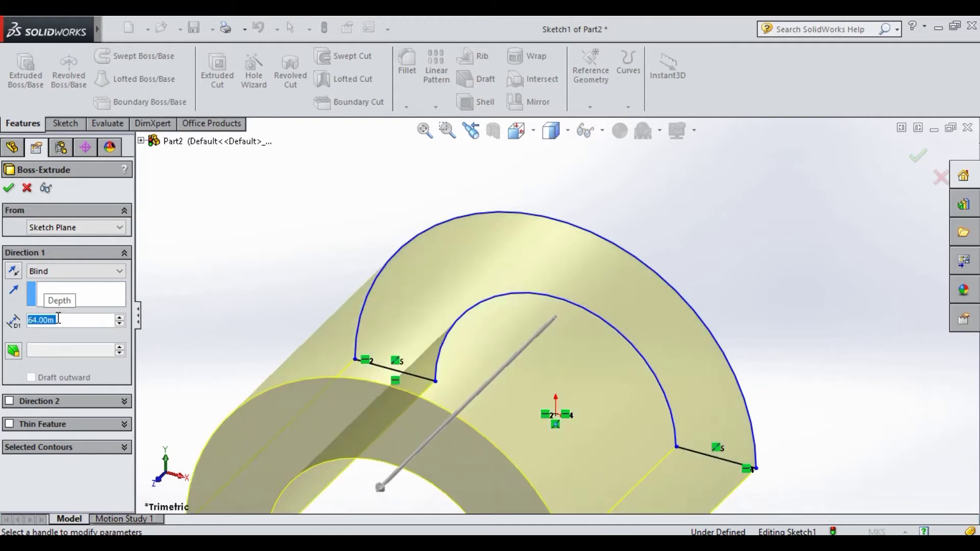
left_click(8, 188)
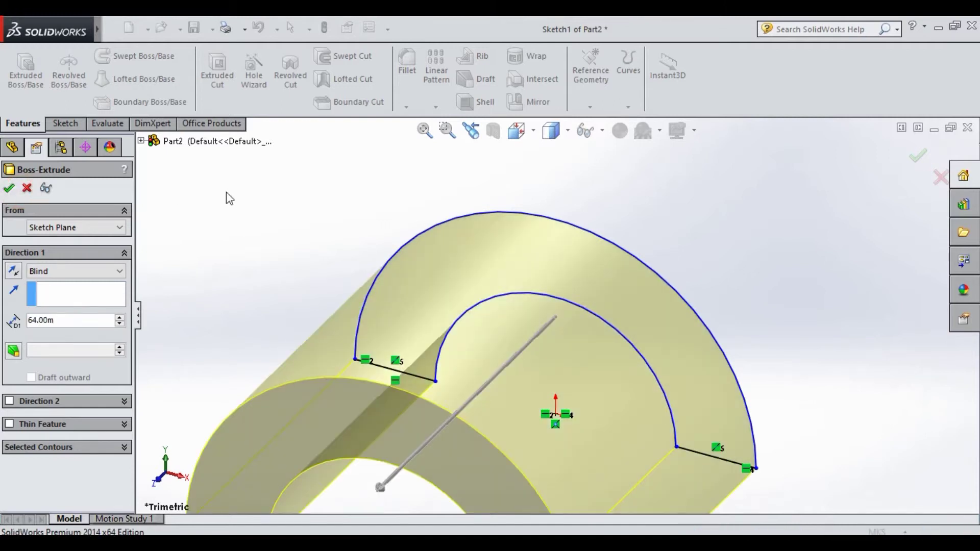
scroll(699, 281, "up", 2)
mouse_move(699, 308)
middle_mouse_down()
mouse_move(738, 280)
mouse_move(725, 258)
mouse_move(669, 267)
middle_mouse_up()
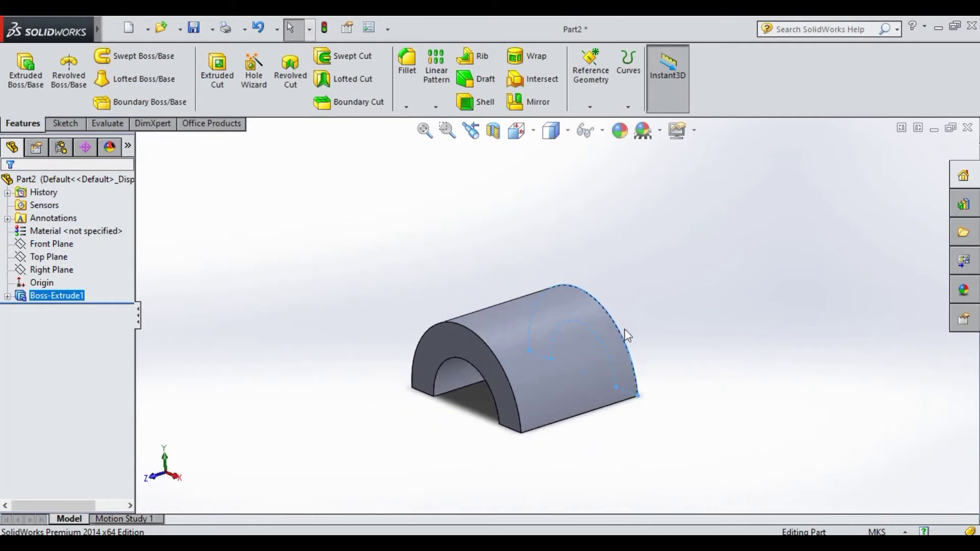
- Select the arch's curved outer face and try to start a sketch on it
left_click(578, 393)
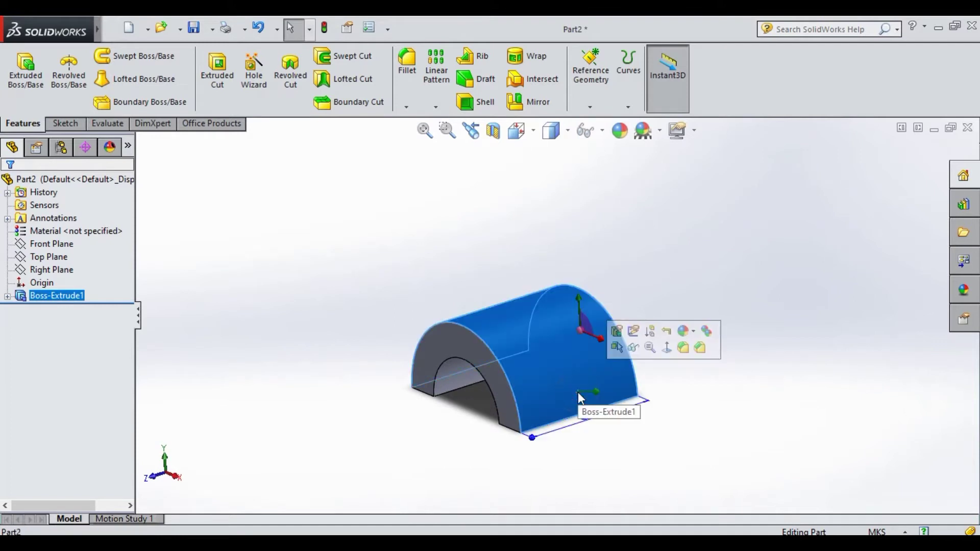
left_click(56, 125)
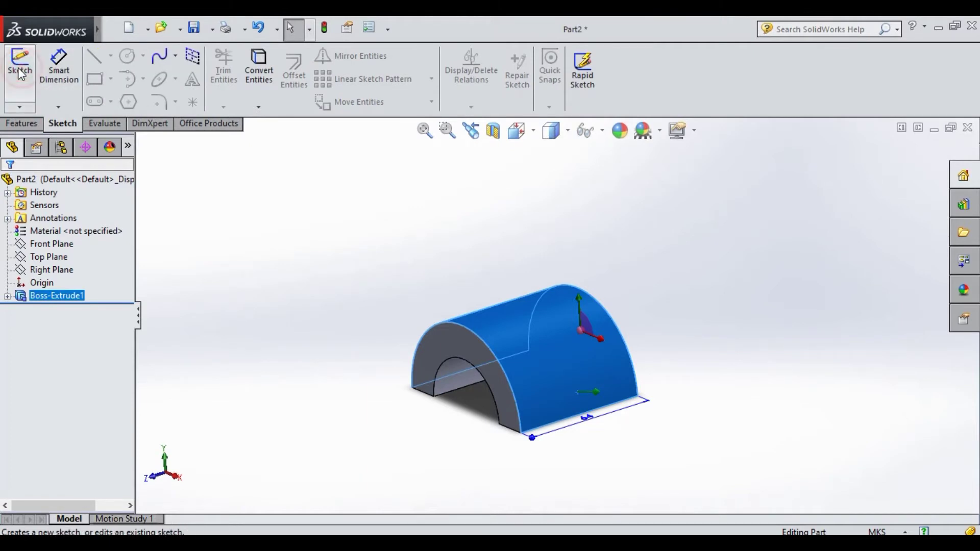
left_click(542, 390)
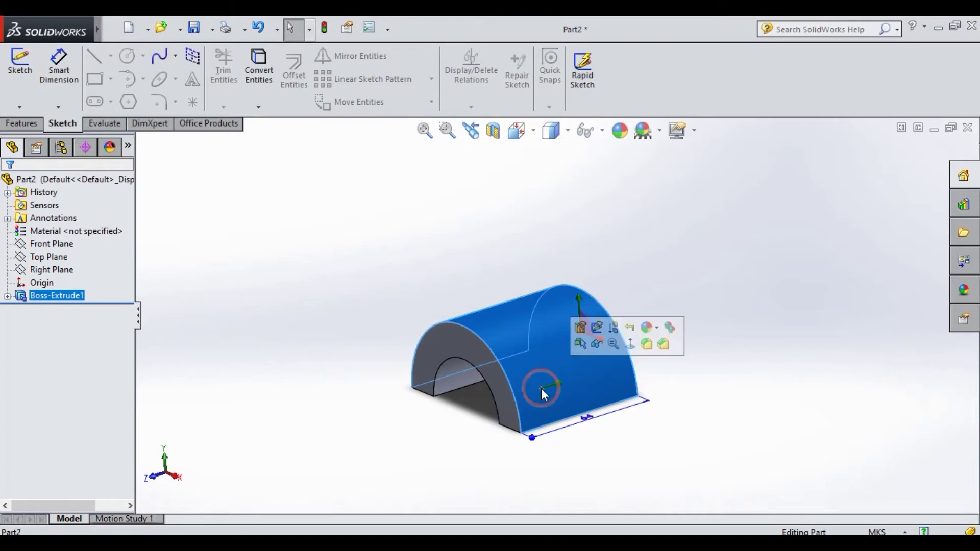
left_click(600, 378)
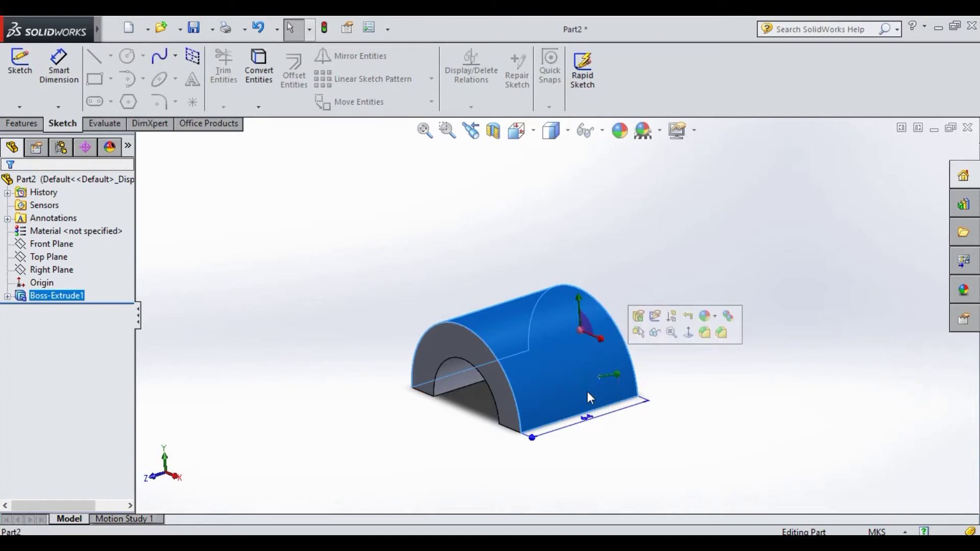
left_click(548, 384)
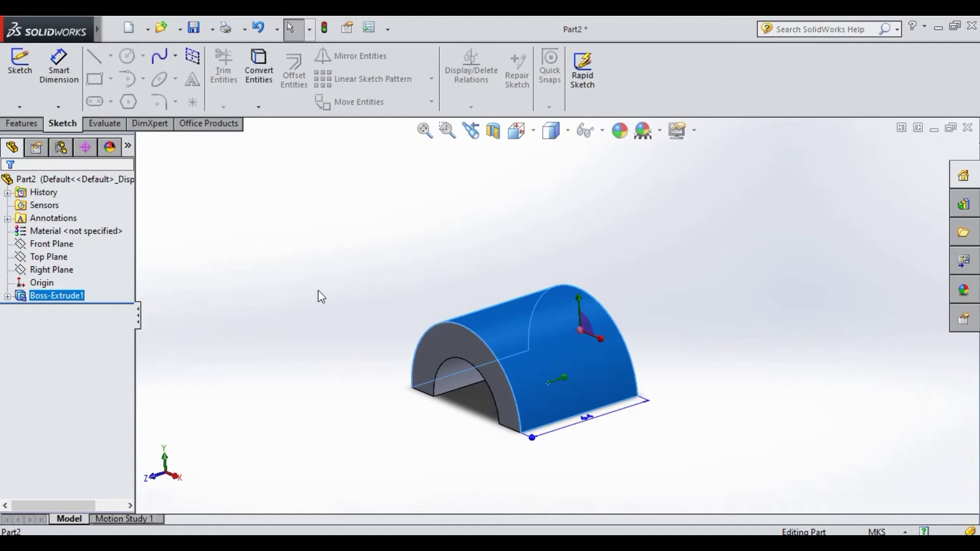
left_click(17, 73)
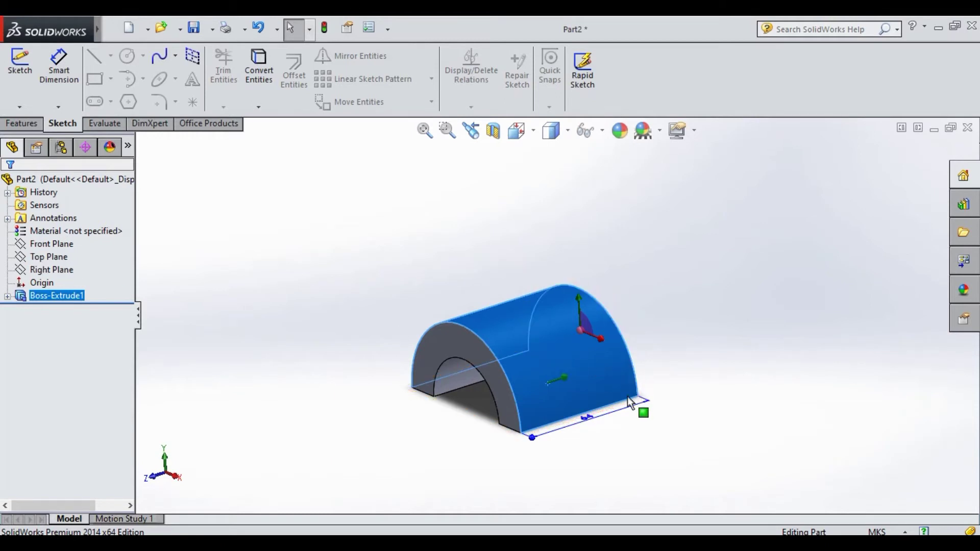
- Review Sketch1 through Edit Sketch, exit it, and start a new sketch
right_click(603, 383)
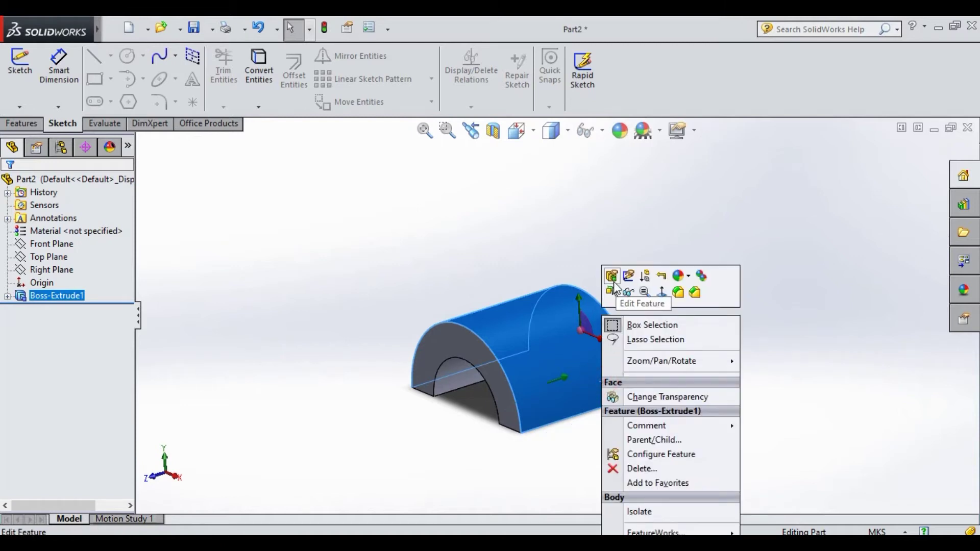
left_click(628, 281)
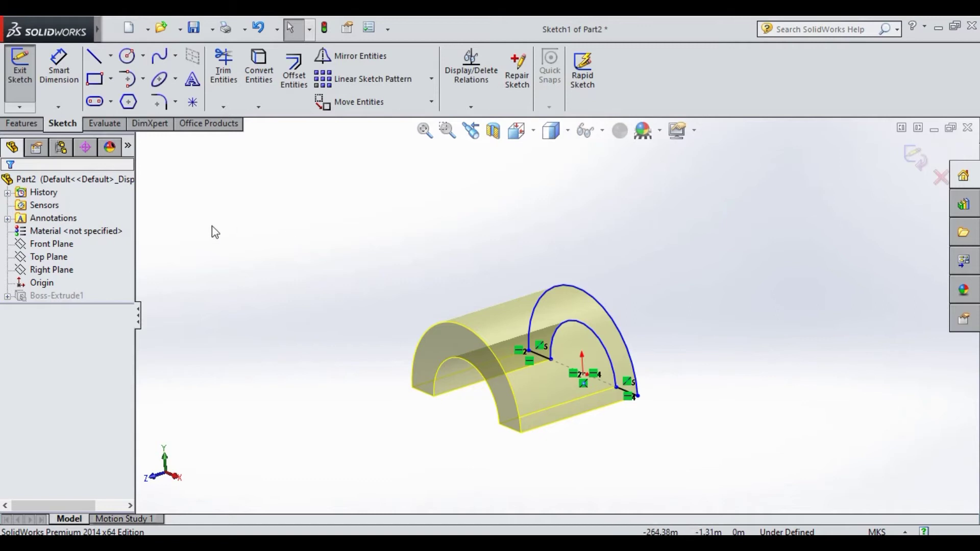
left_click(21, 71)
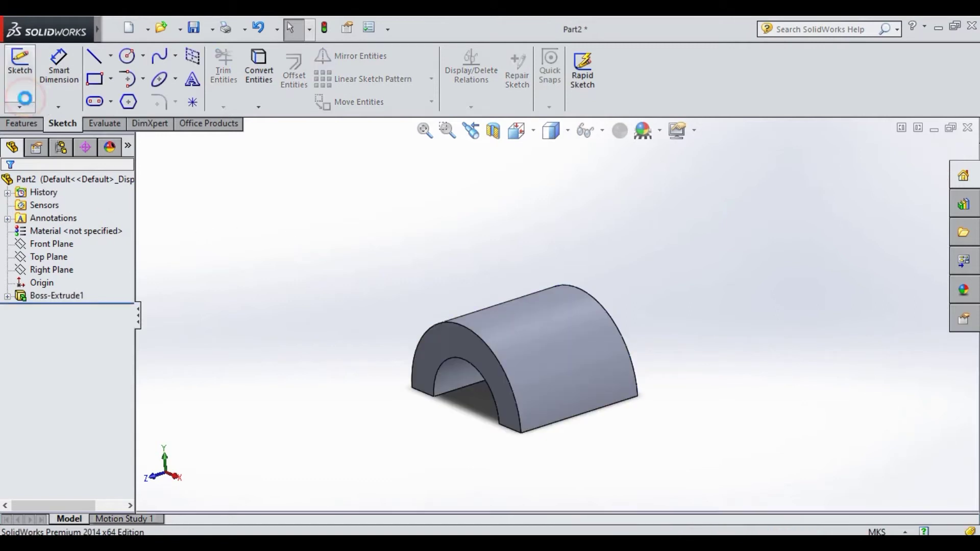
left_click(21, 66)
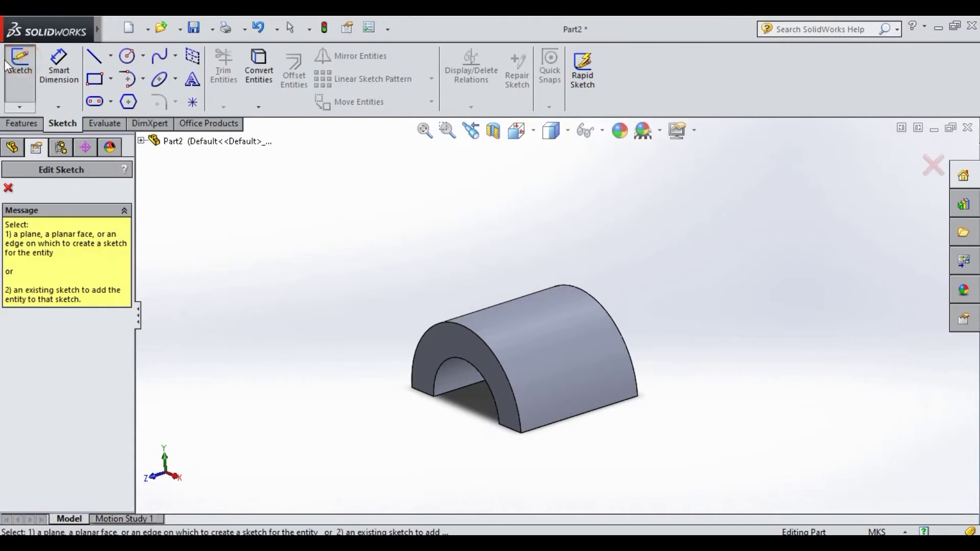
- Create Sketch2 on a face of the arch and browse its context options
left_click(573, 378)
left_click(526, 332)
left_click(520, 364)
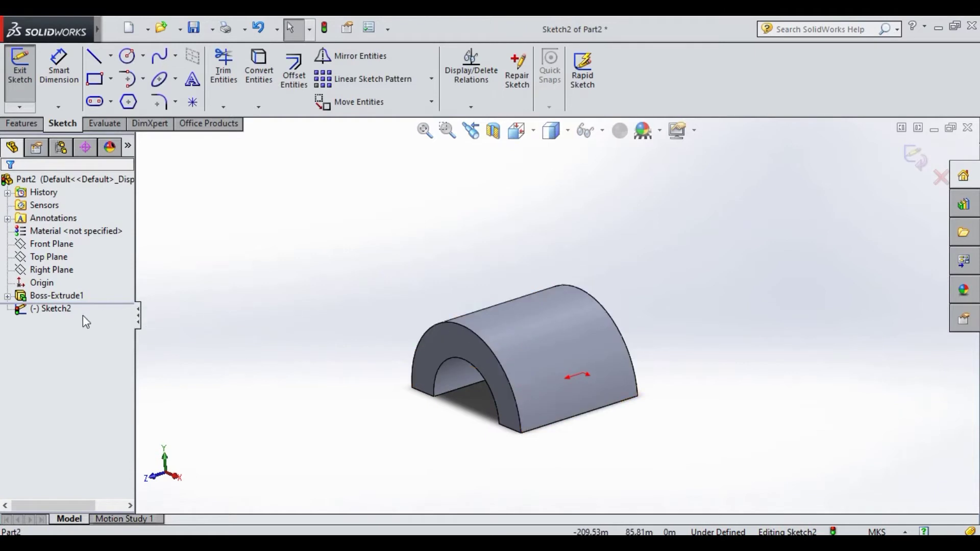
right_click(51, 320)
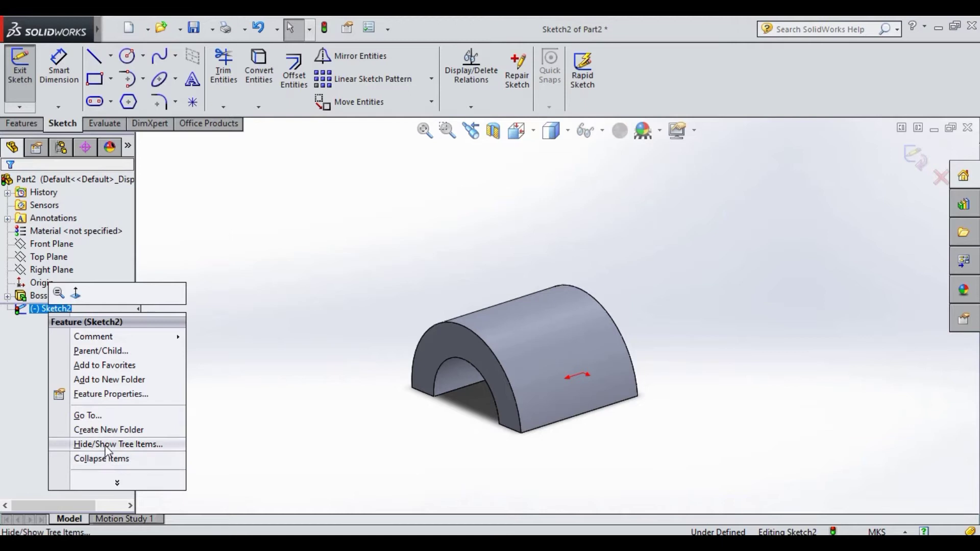
left_click(131, 480)
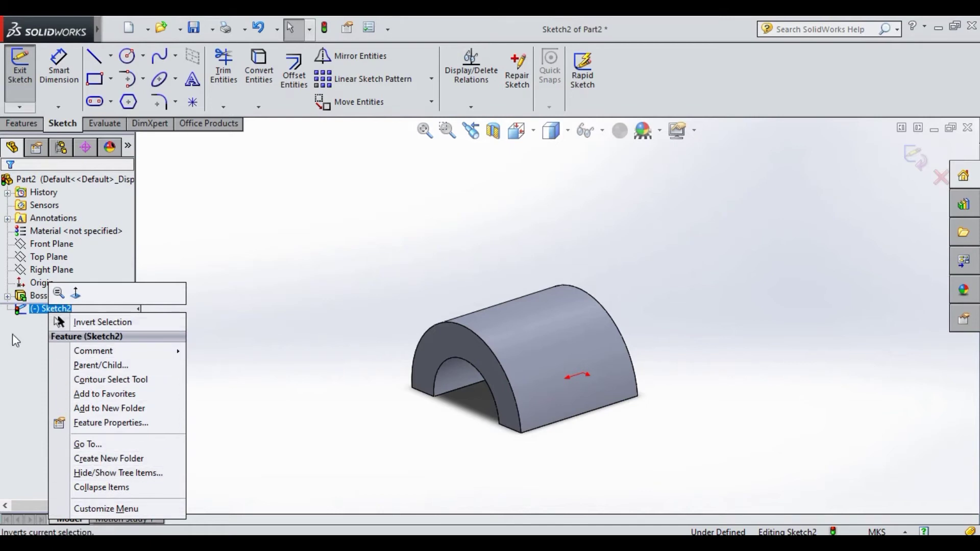
left_click(13, 334)
- View Sketch2 Normal To, exit and discard the empty sketch, then return to a 3-D view
right_click(52, 313)
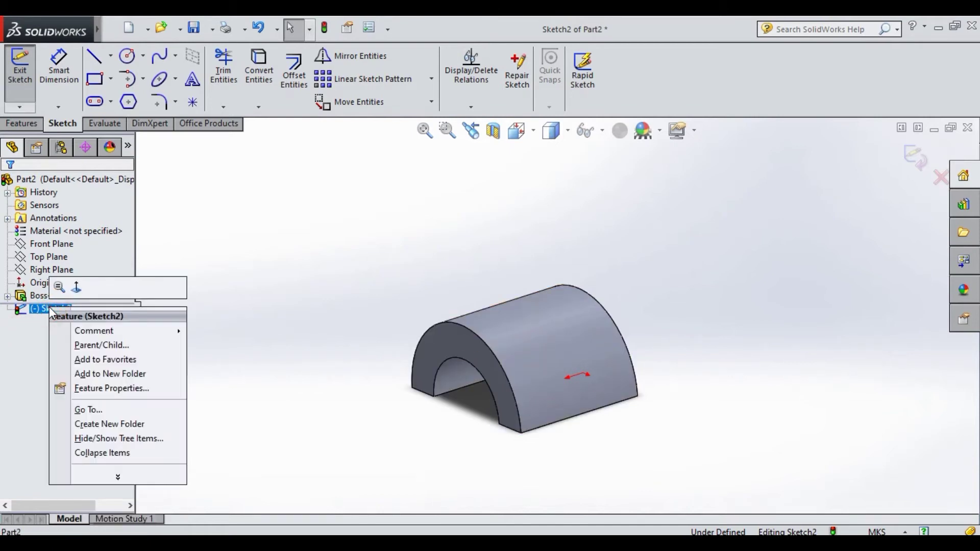
left_click(77, 288)
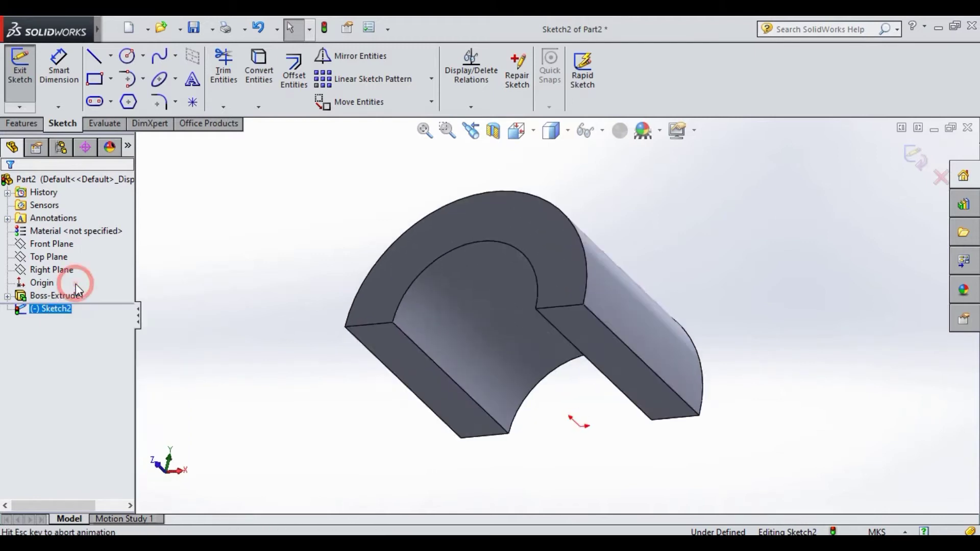
left_click(177, 271)
left_click(22, 73)
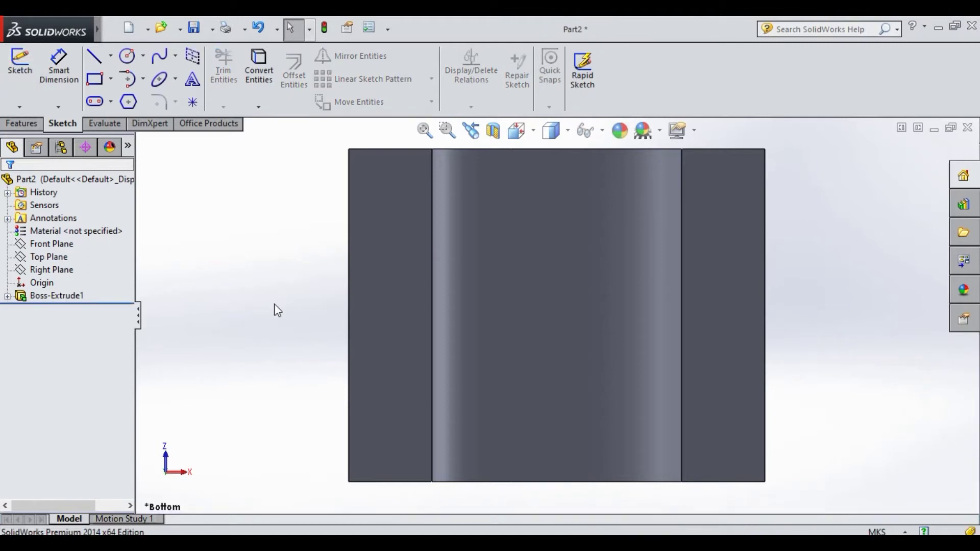
key("z")
mouse_move(296, 272)
middle_mouse_down()
mouse_move(324, 376)
mouse_move(333, 516)
middle_mouse_up()
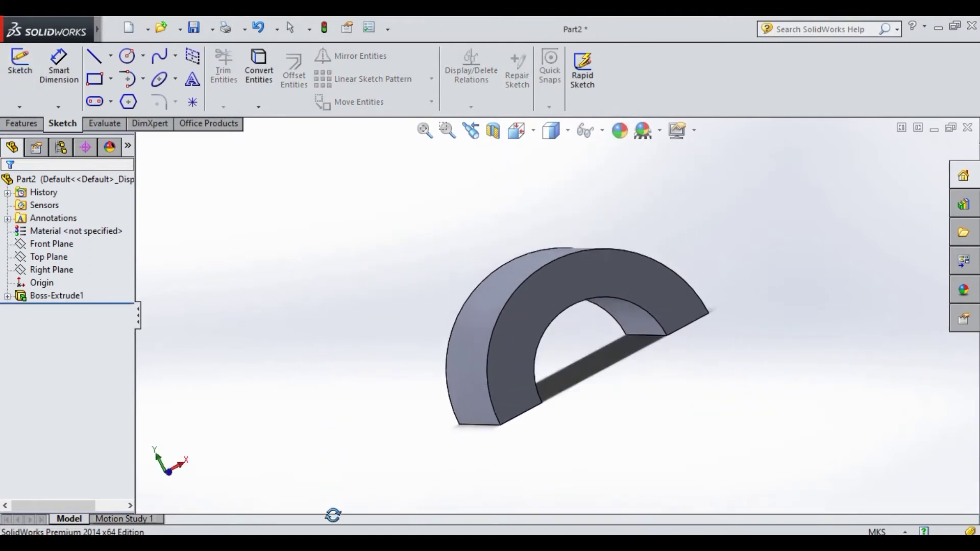
mouse_move(335, 403)
middle_mouse_down()
mouse_move(371, 393)
mouse_move(485, 396)
middle_mouse_up()
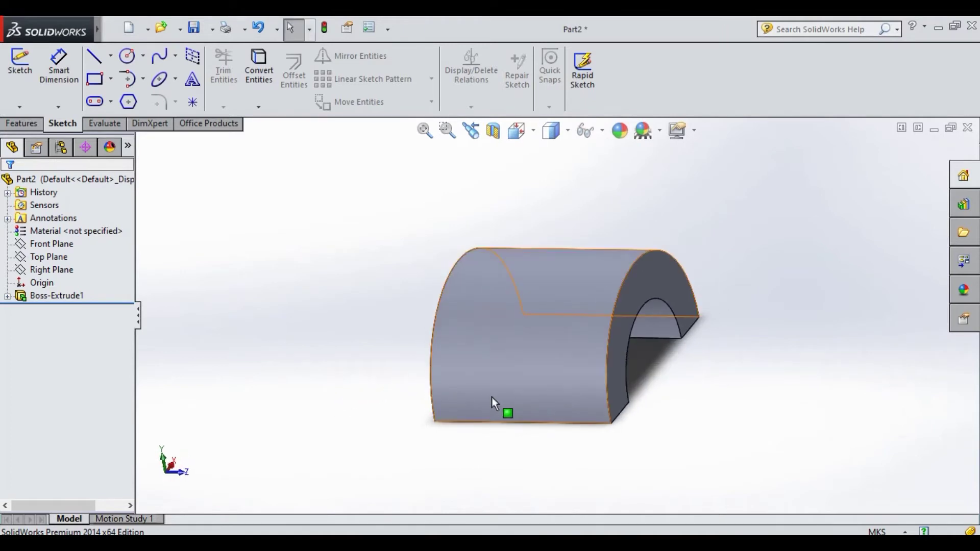
- Start a sketch without a face selected, cancel it, and bring up the Features tools
left_click(491, 397)
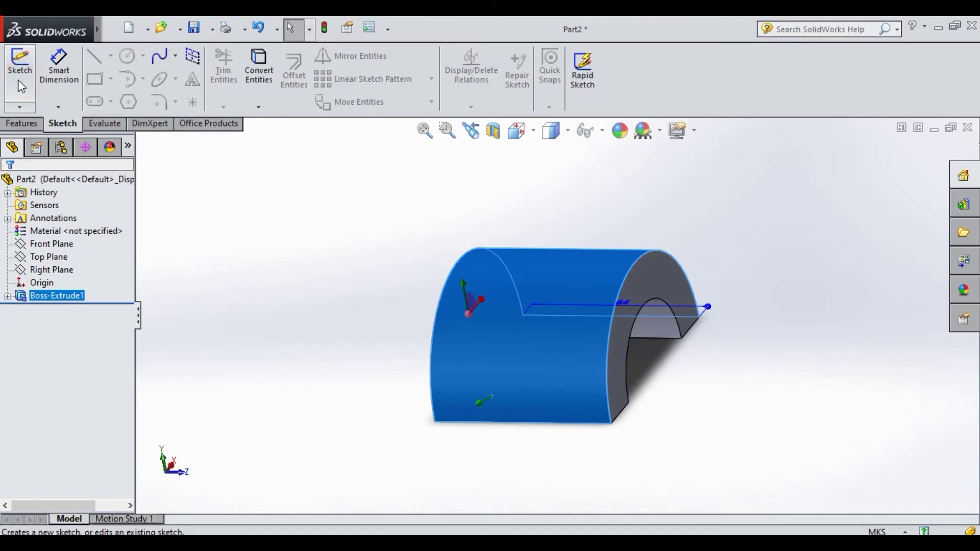
left_click(370, 376)
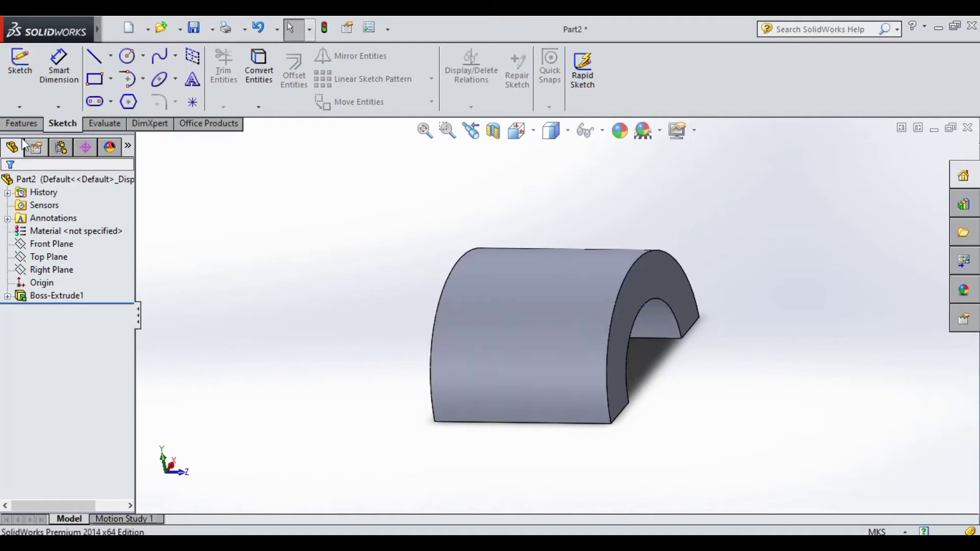
left_click(20, 66)
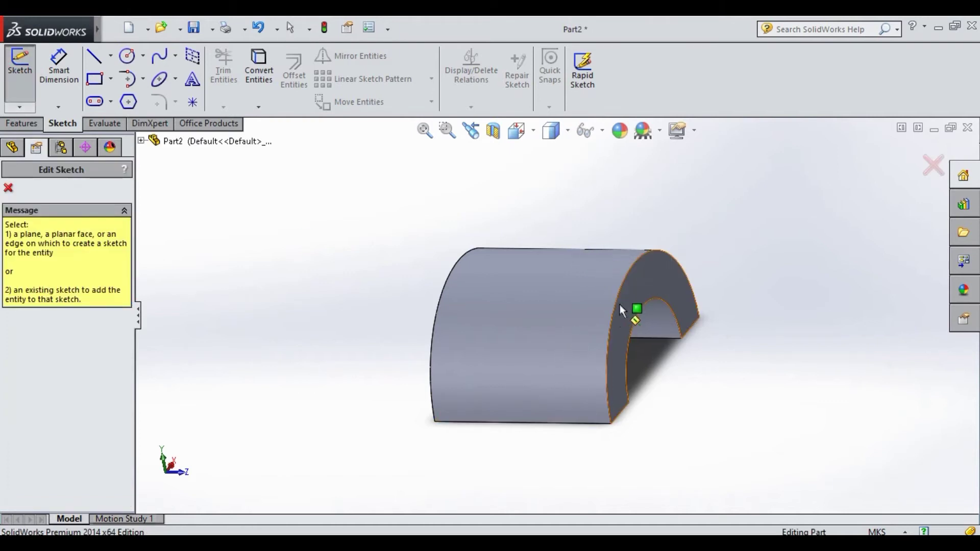
left_click(9, 189)
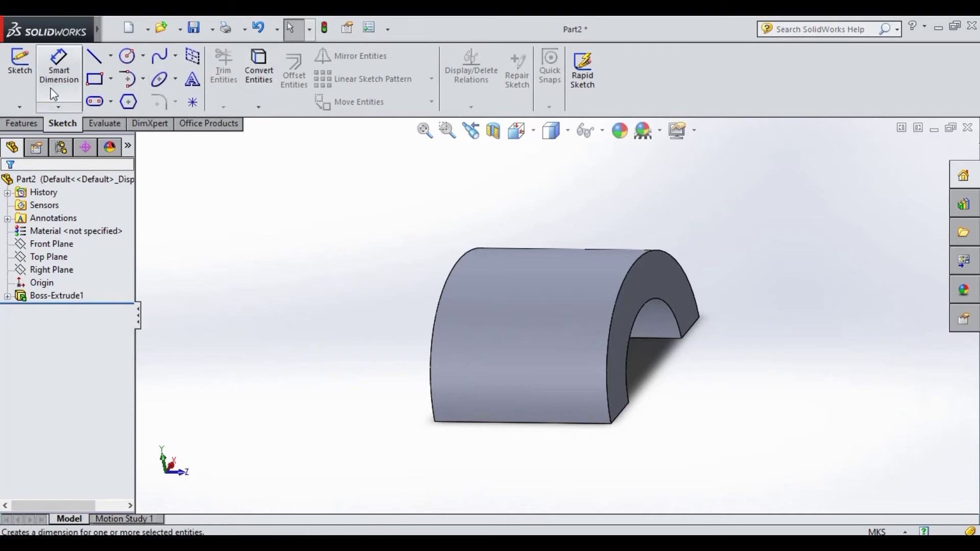
left_click(21, 124)
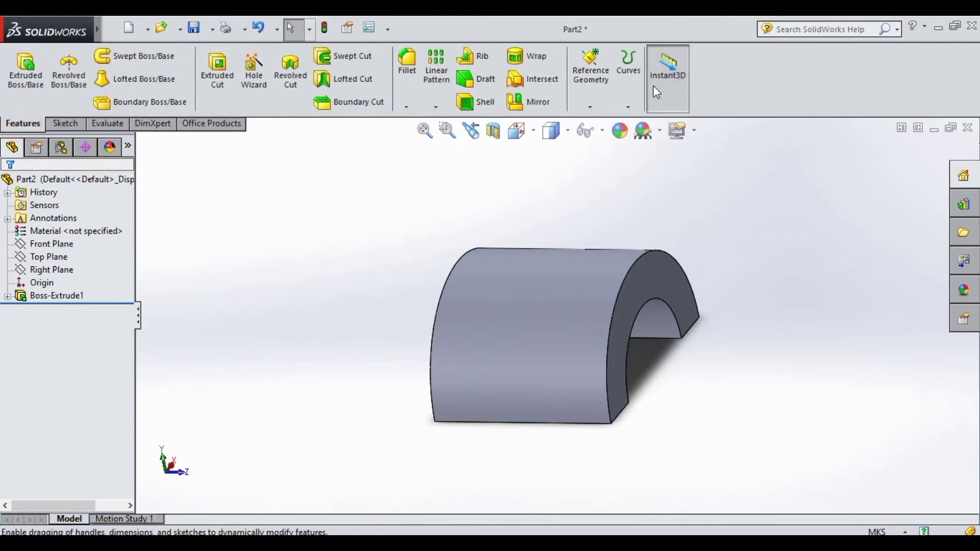
- Preview a reference plane tangent to the arch's curved outer face, then cancel it
left_click(592, 107)
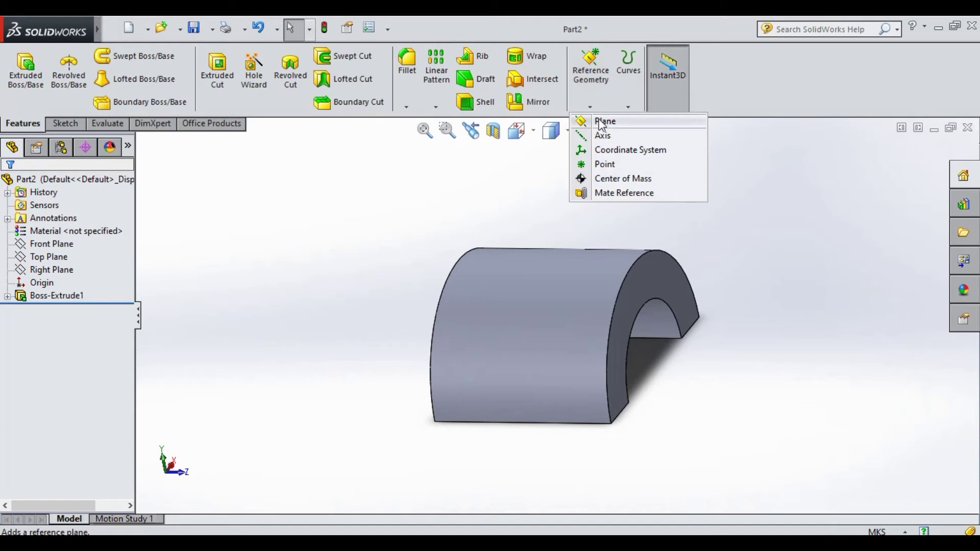
left_click(605, 127)
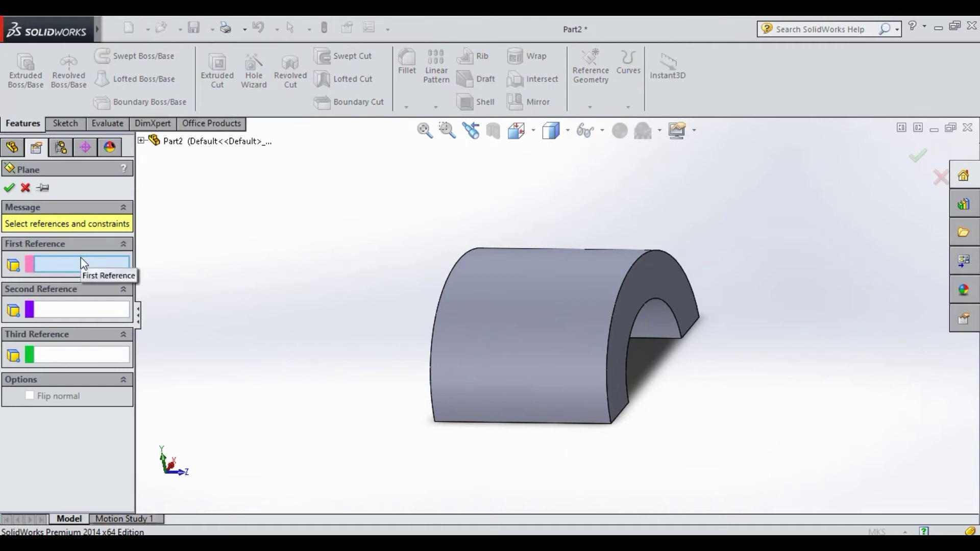
left_click(518, 355)
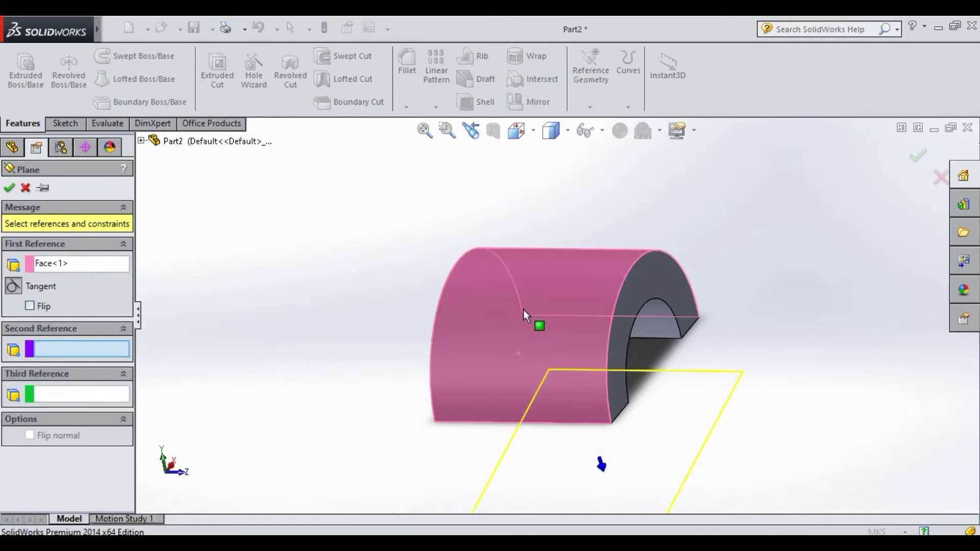
scroll(523, 309, "up", 3)
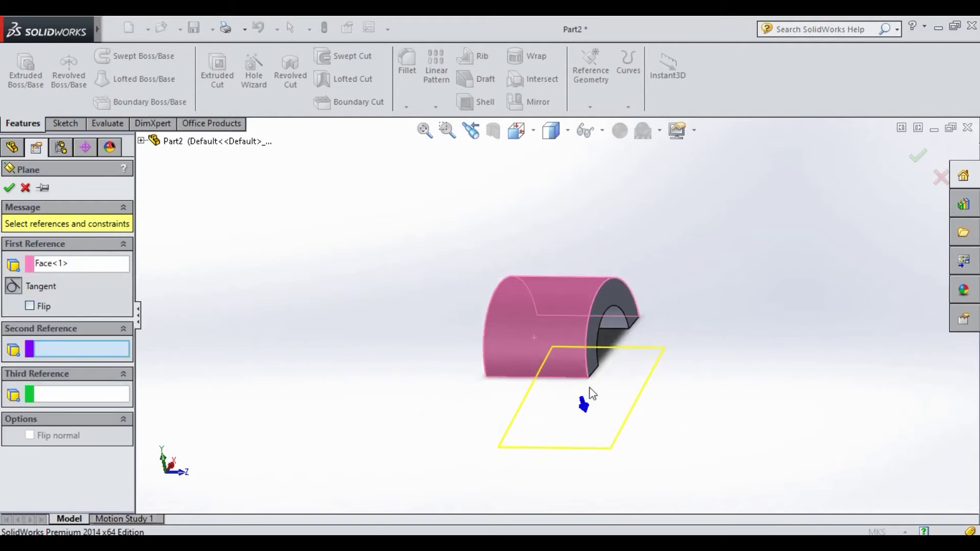
mouse_move(720, 376)
middle_mouse_down()
mouse_move(673, 350)
mouse_move(707, 354)
middle_mouse_up()
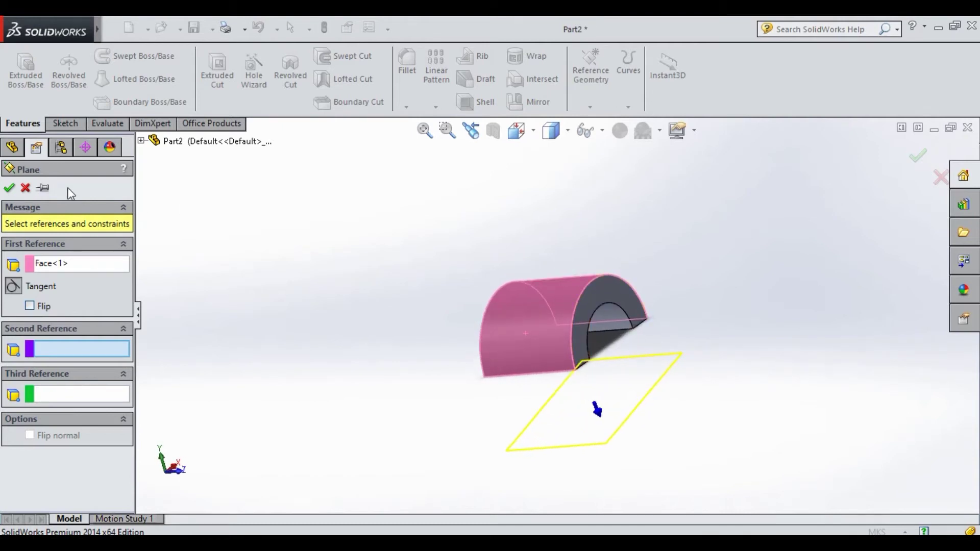
left_click(25, 189)
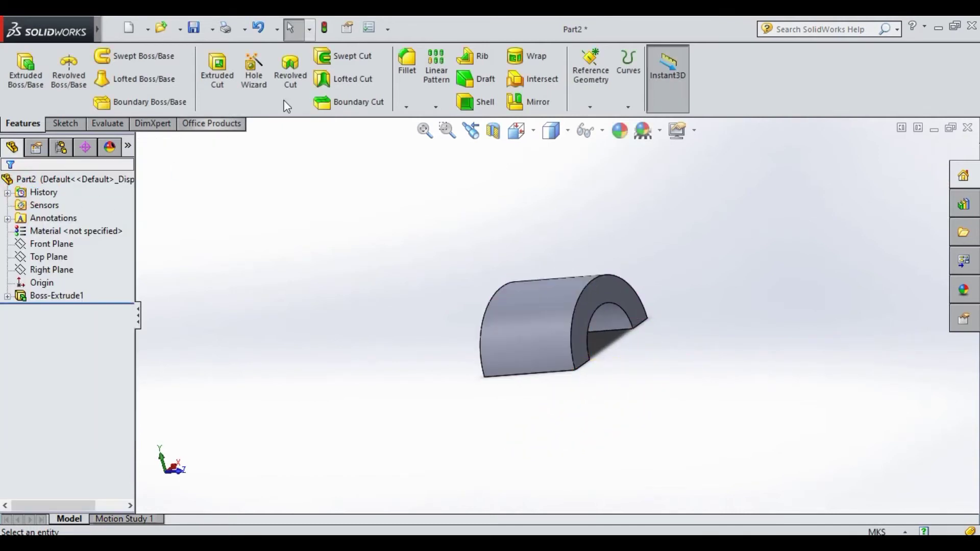
- Start a new reference plane, try the arch's end face as first reference, then delete it
left_click(594, 107)
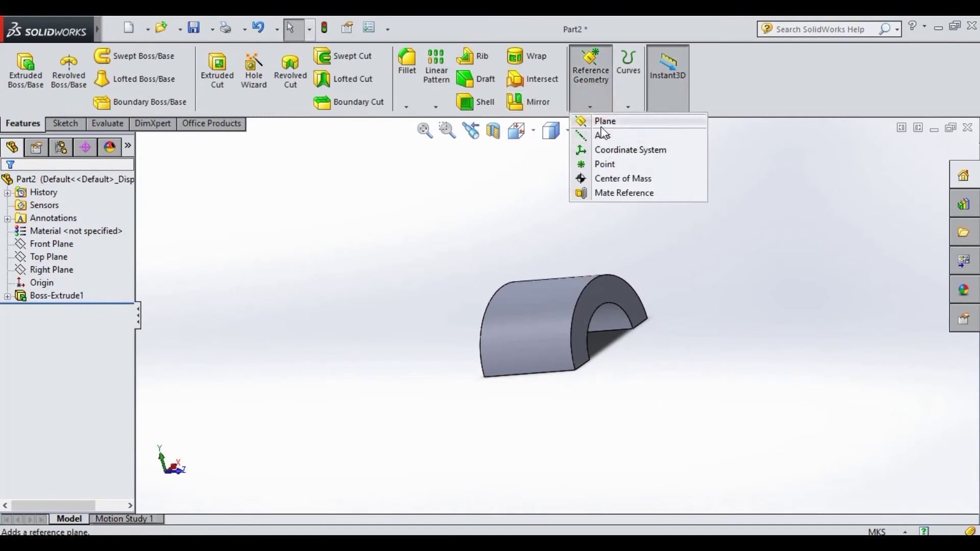
left_click(602, 121)
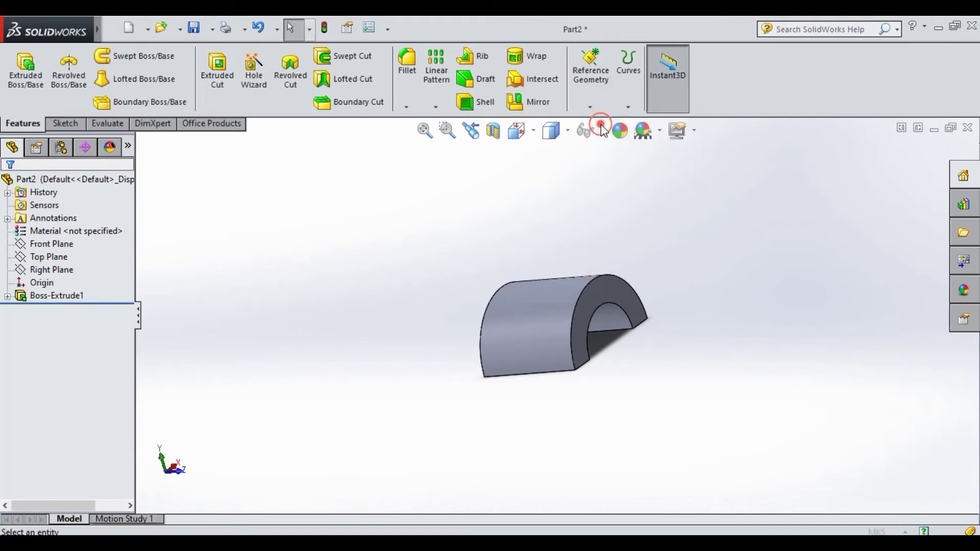
left_click(582, 306)
mouse_move(669, 337)
middle_mouse_down()
mouse_move(719, 341)
mouse_move(698, 332)
middle_mouse_up()
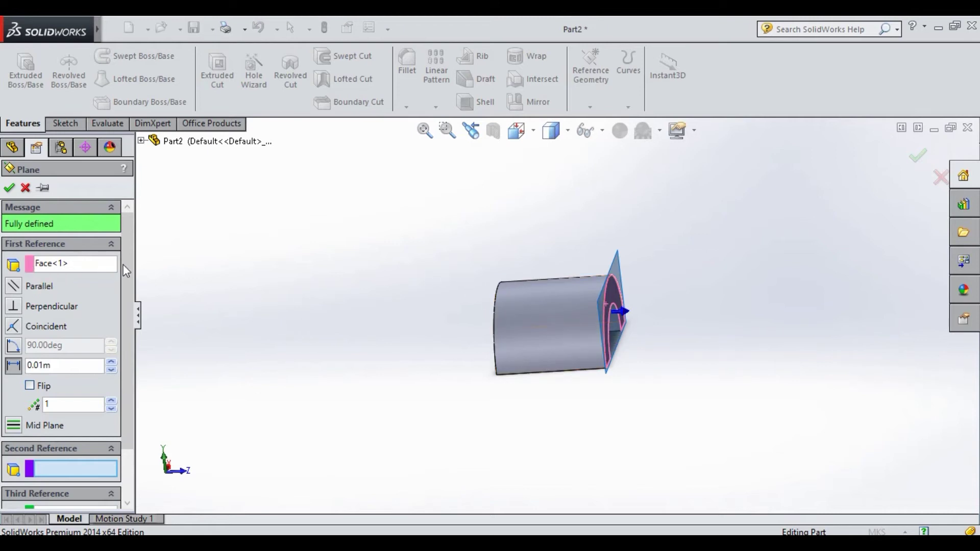
left_click(61, 264)
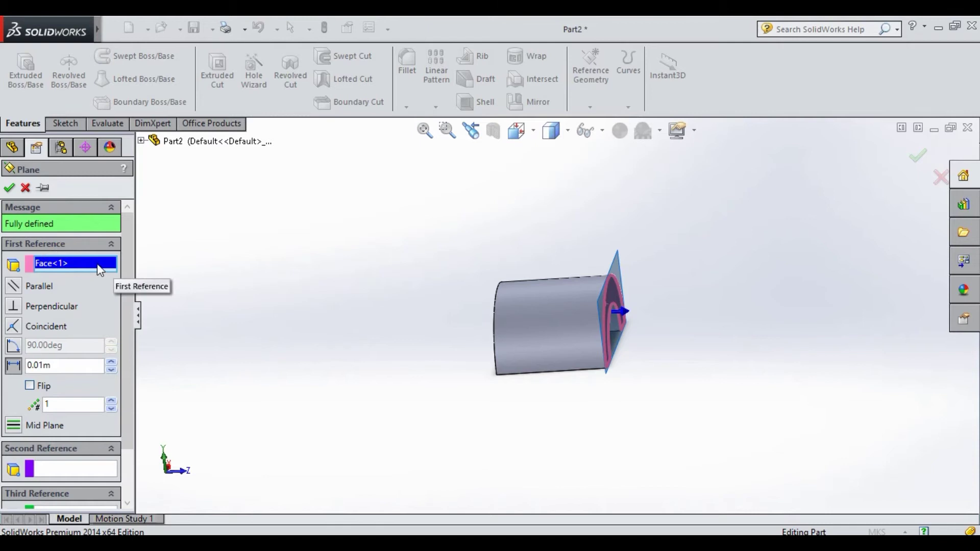
right_click(100, 267)
left_click(132, 274)
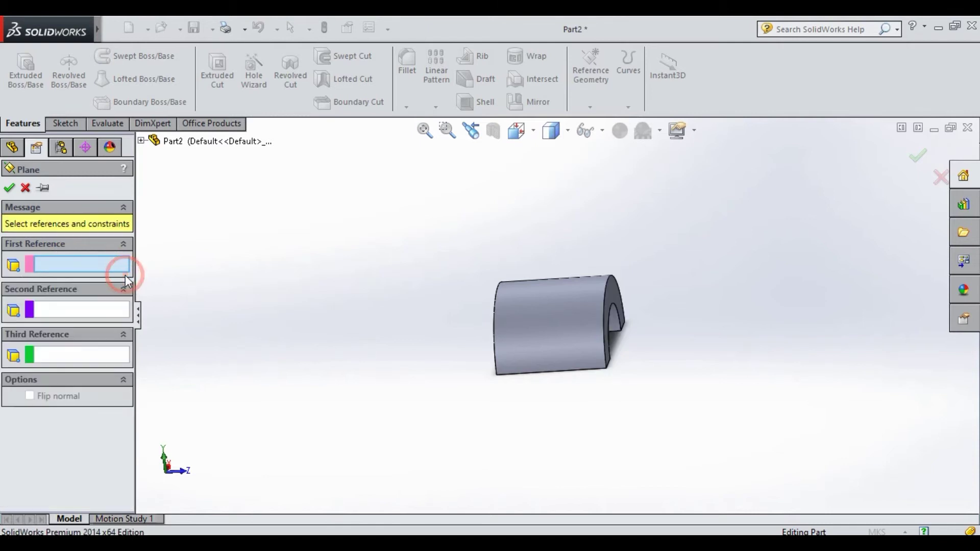
- Try the curved outer face, then the arched face, as plane references, removing each one
left_click(547, 332)
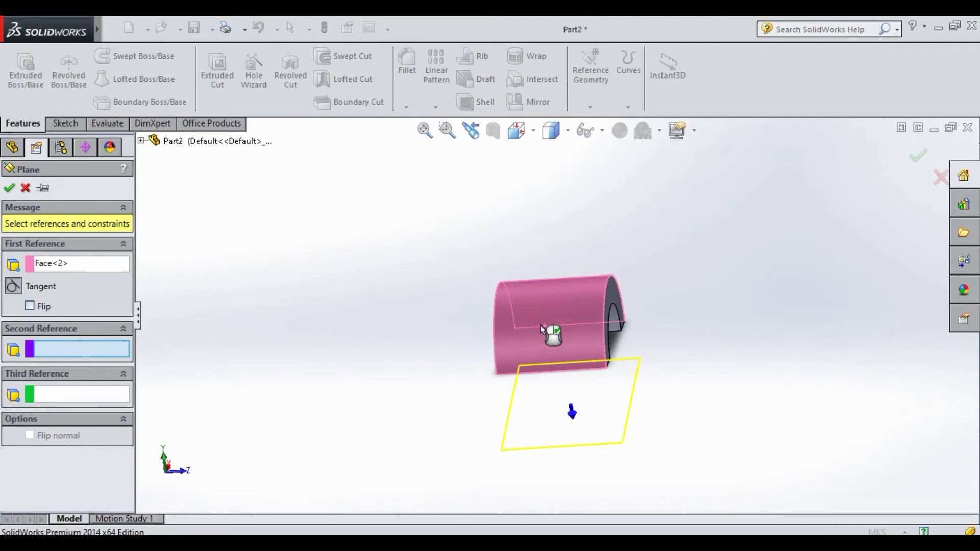
left_click(82, 264)
right_click(82, 264)
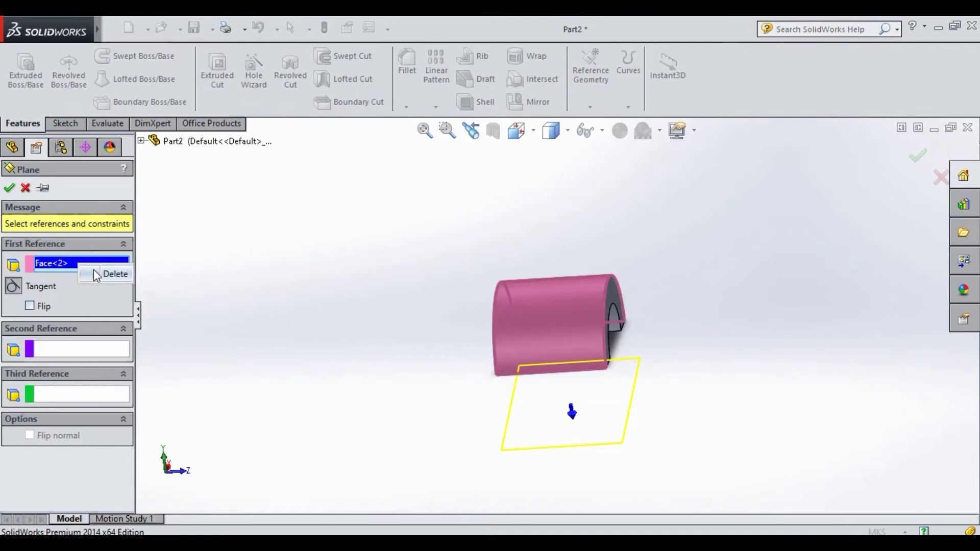
left_click(112, 273)
mouse_move(342, 328)
middle_mouse_down()
mouse_move(298, 319)
mouse_move(256, 337)
mouse_move(266, 335)
middle_mouse_up()
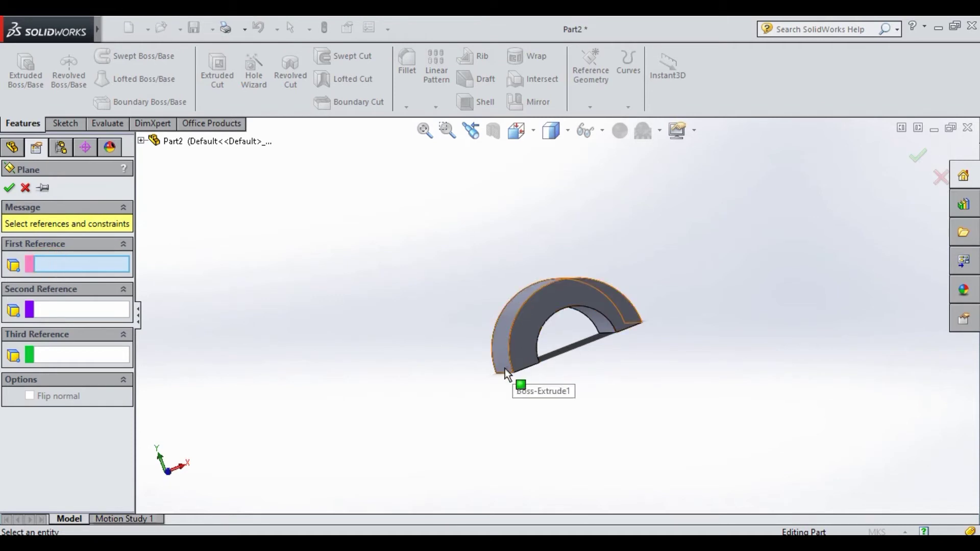
left_click(504, 368)
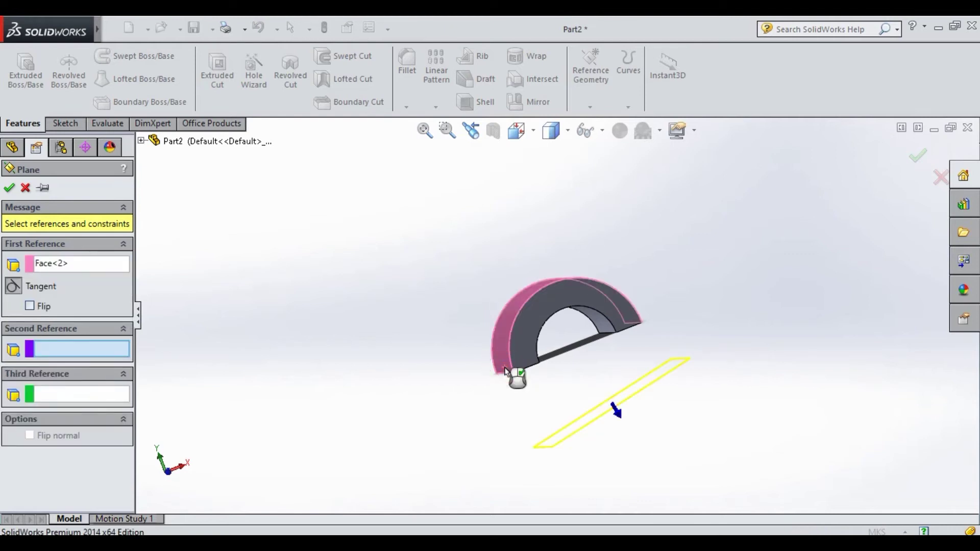
right_click(68, 273)
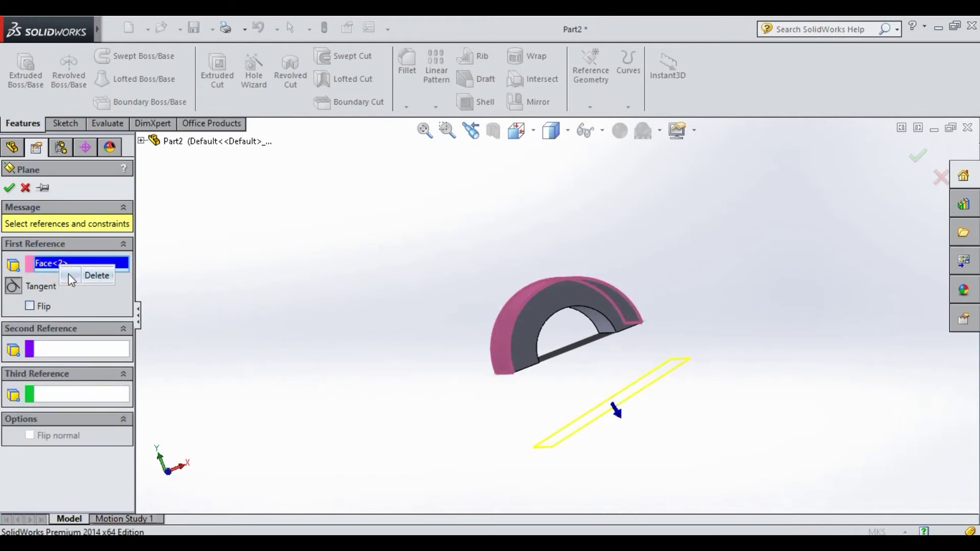
left_click(93, 274)
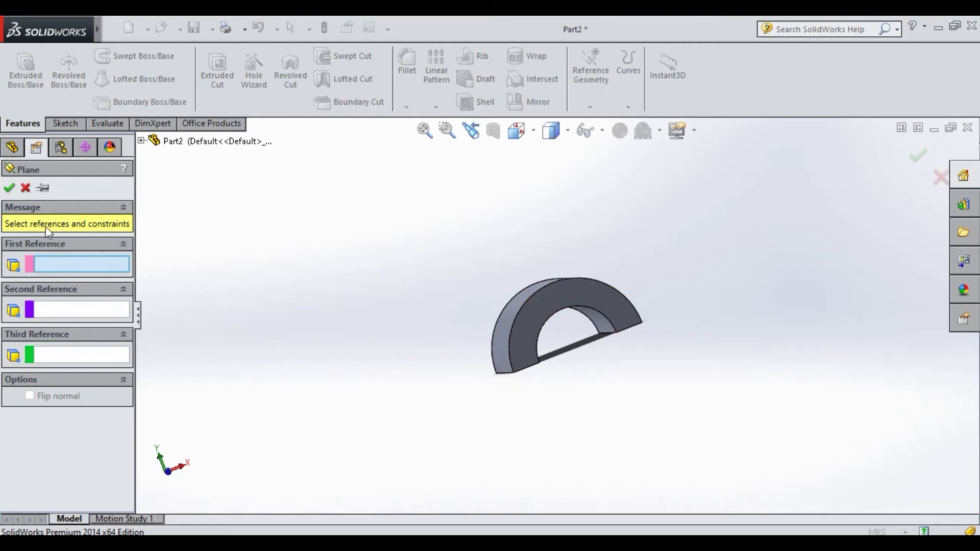
- Drop the unfinished plane and highlight the Top, Front and Right Planes on the arch
left_click(22, 188)
left_click(67, 129)
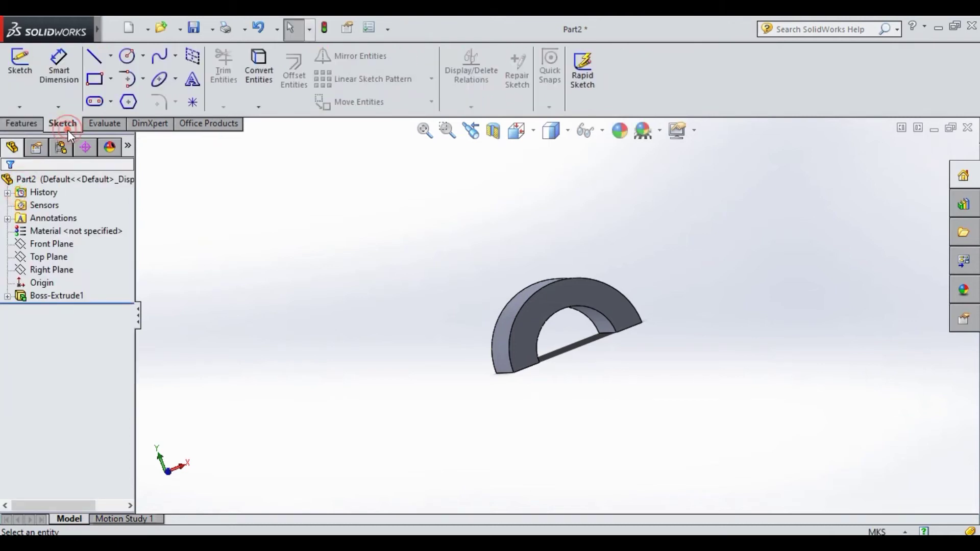
left_click(48, 258)
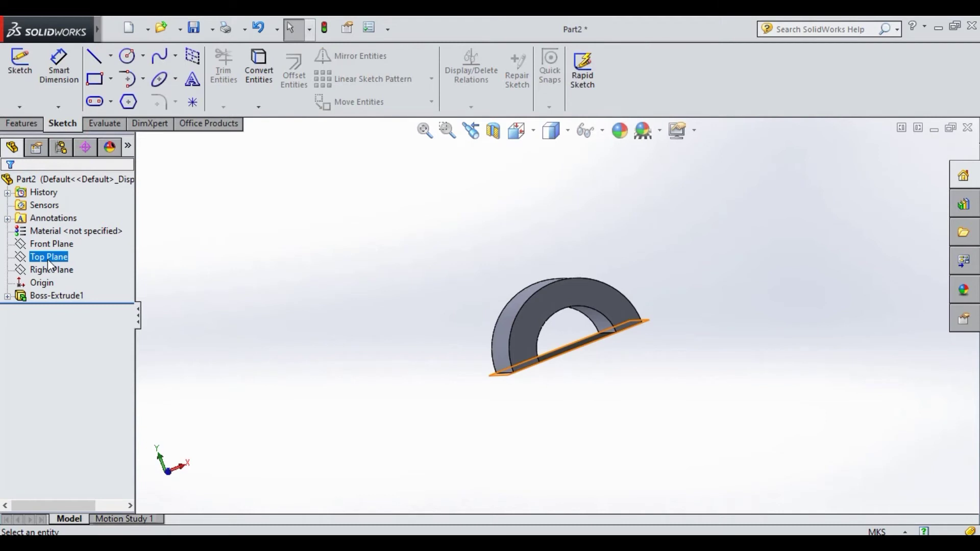
left_click(50, 247)
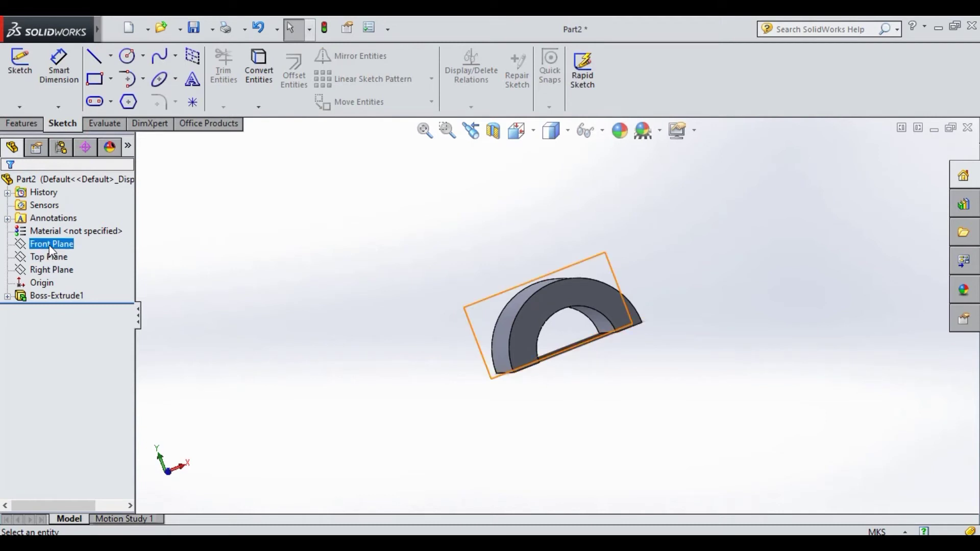
left_click(54, 271)
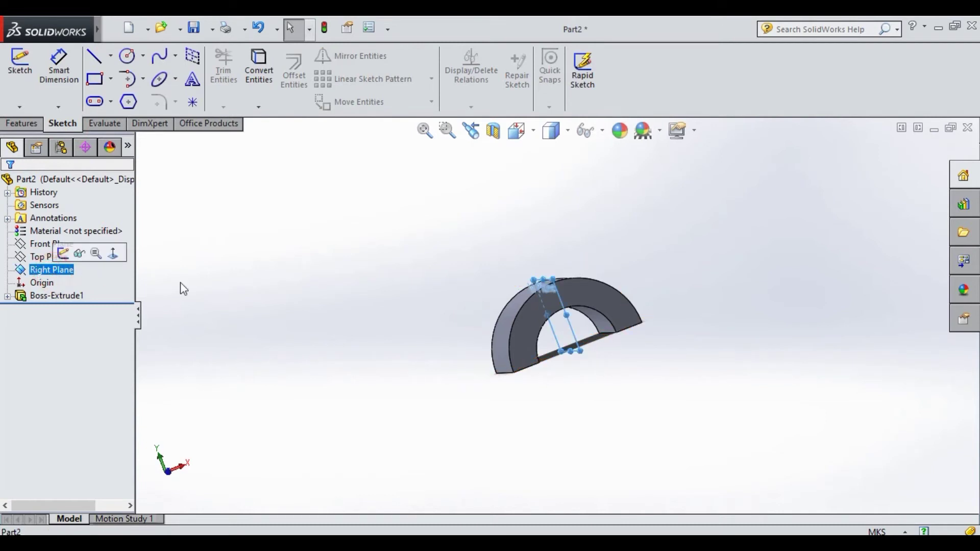
middle_click_drag(372, 353, 410, 352)
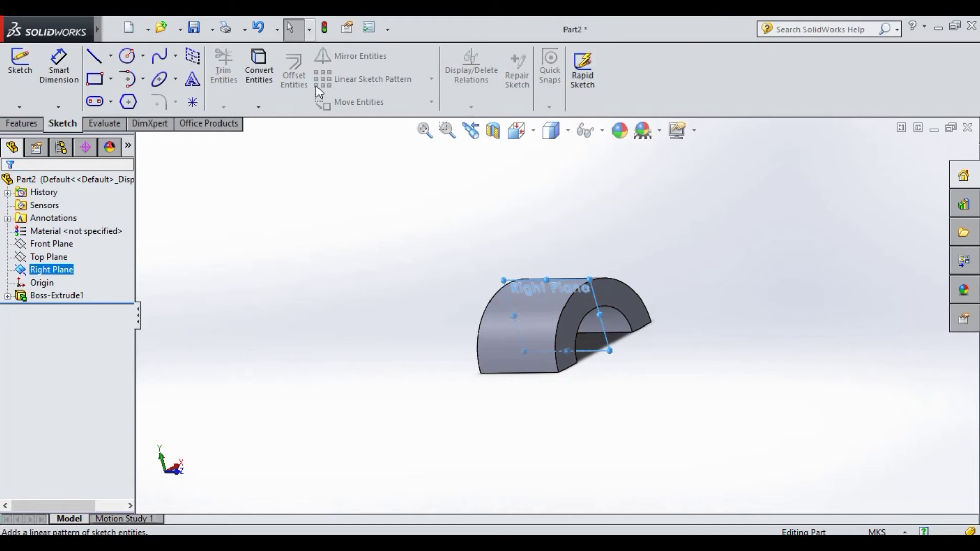
- Create Plane1 as a reference plane offset 40 m from the Right Plane
left_click(23, 125)
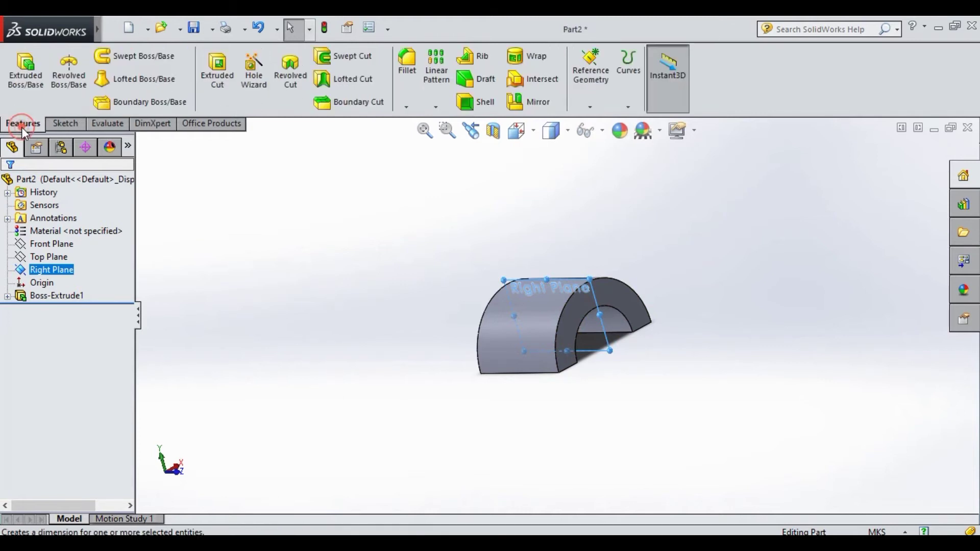
left_click(596, 107)
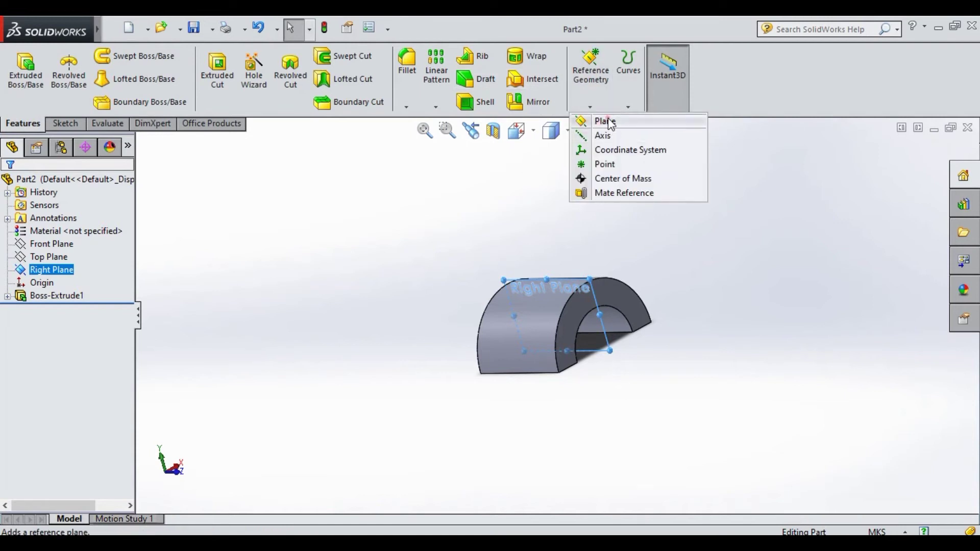
left_click(607, 122)
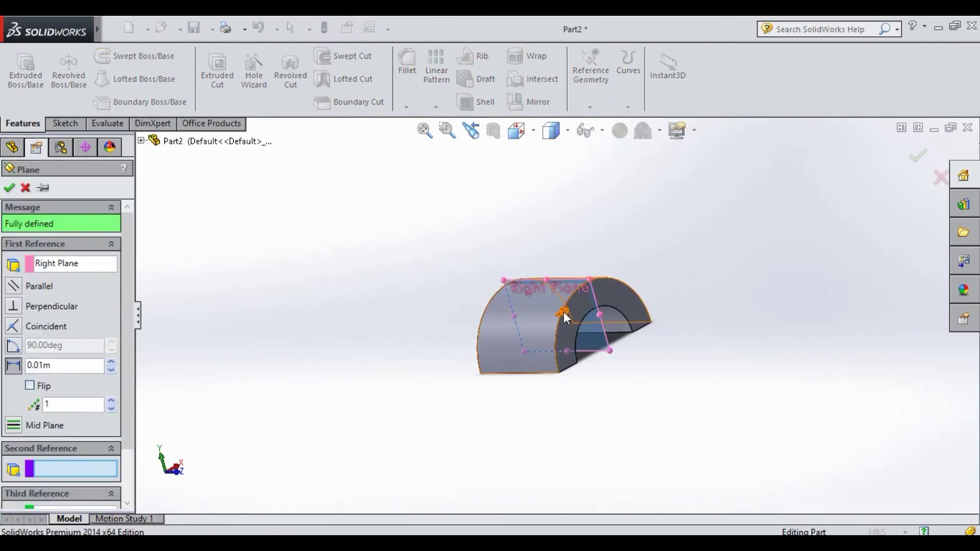
scroll(653, 296, "up", 2)
scroll(546, 316, "down", 4)
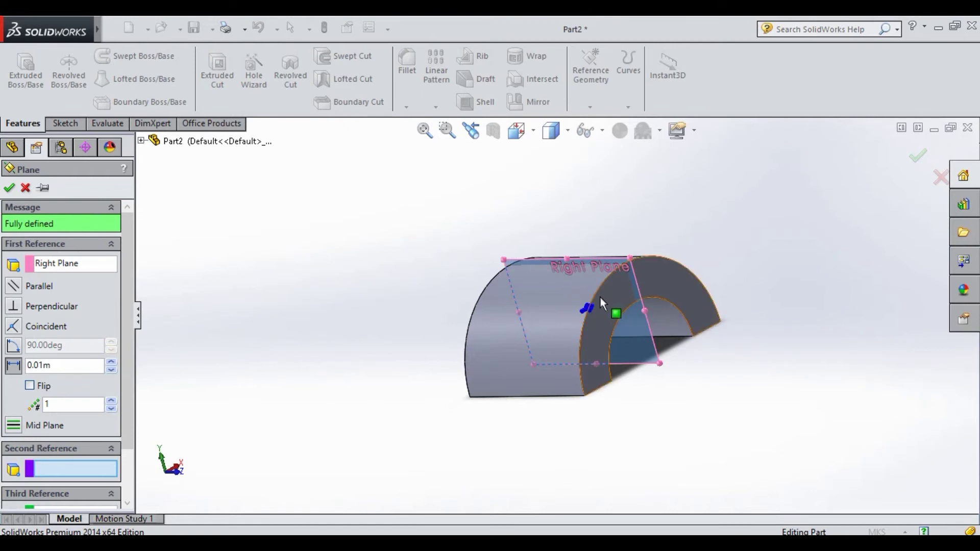
double_click(56, 365)
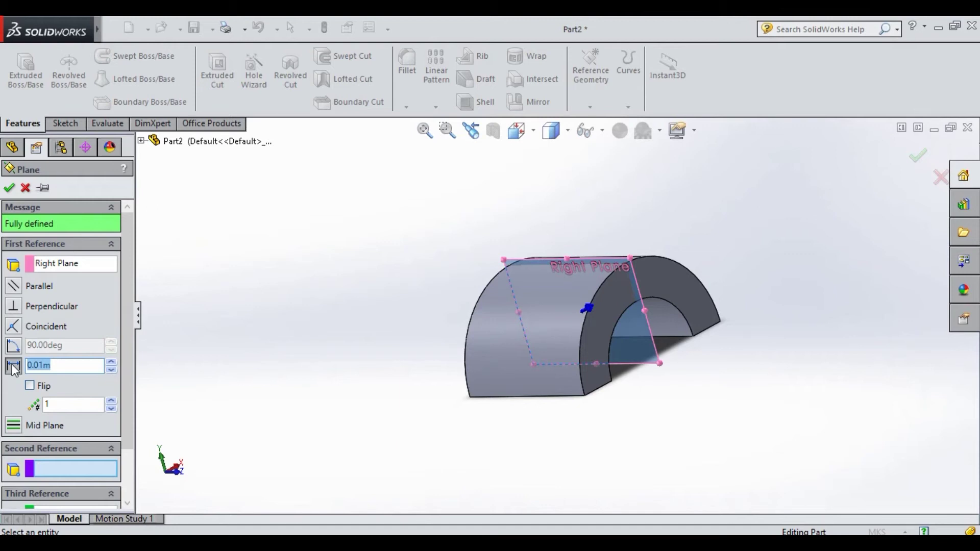
type("40")
key("Return")
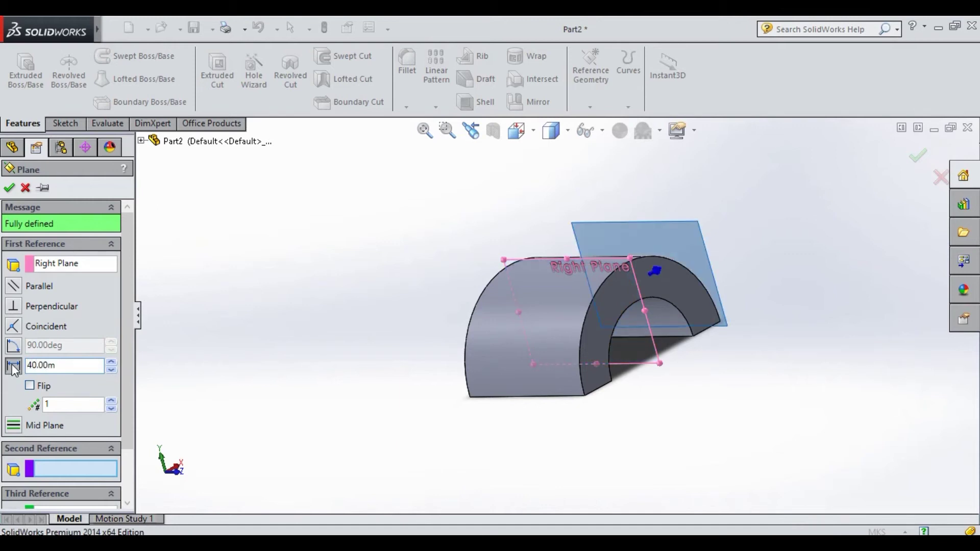
mouse_move(781, 411)
middle_mouse_down()
mouse_move(692, 409)
mouse_move(734, 411)
middle_mouse_up()
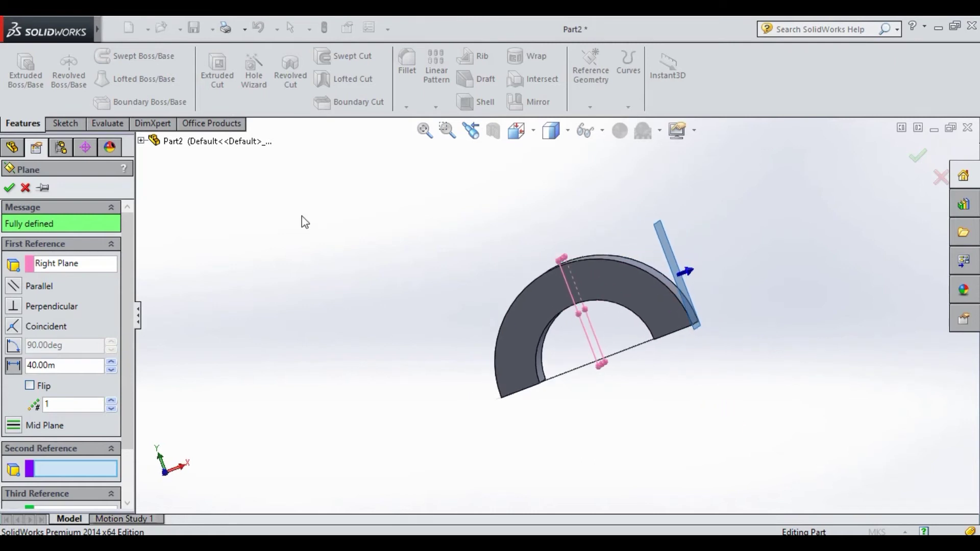
left_click(10, 193)
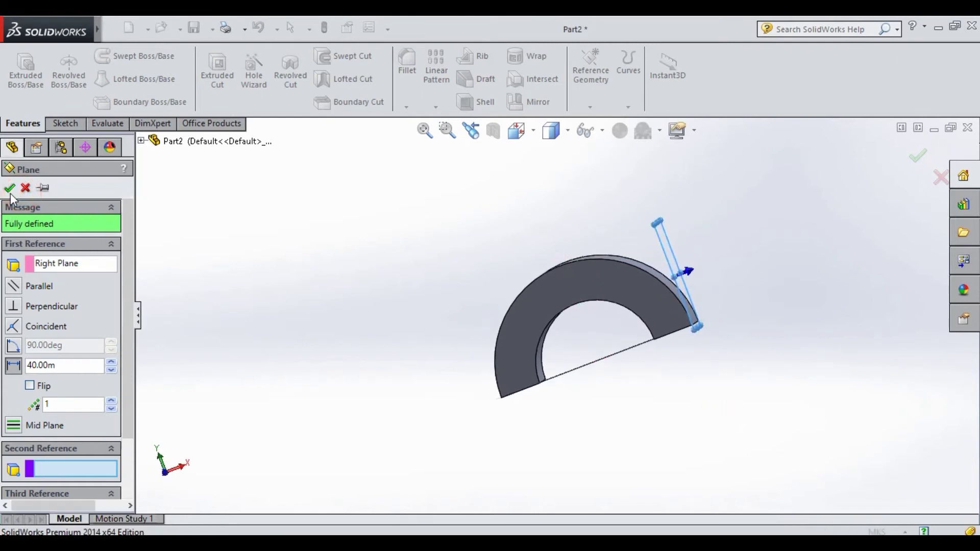
- Start Sketch3 on Plane1 and turn the view Normal To the plane
left_click(65, 127)
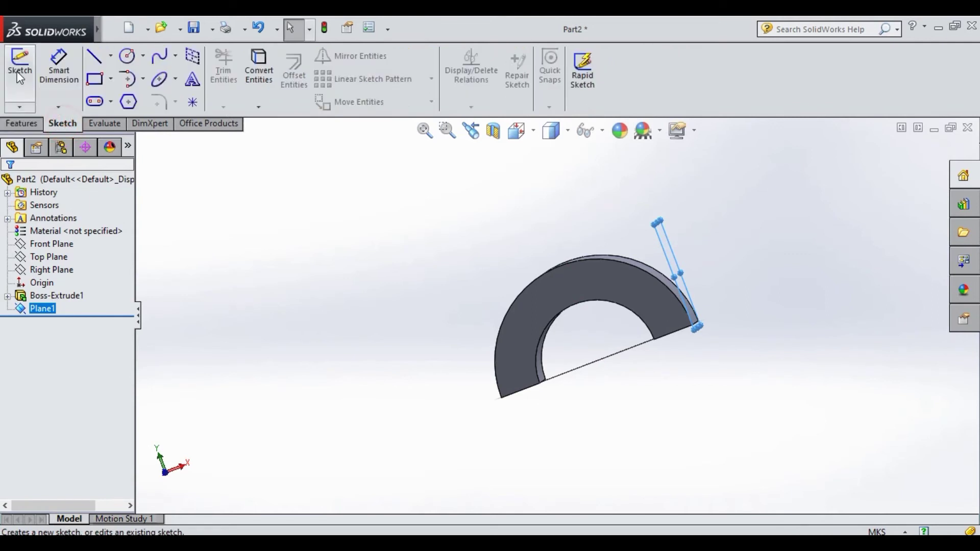
left_click(16, 68)
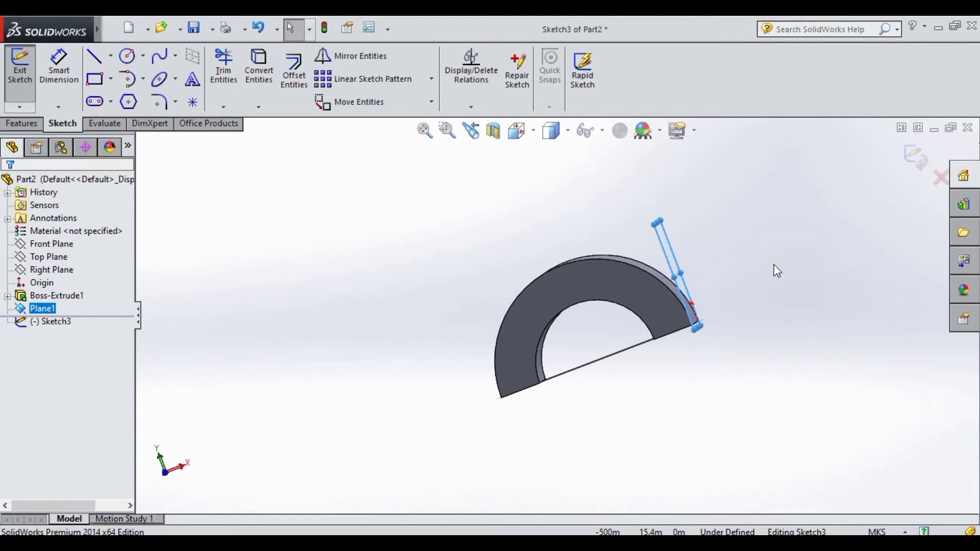
mouse_move(724, 314)
middle_mouse_down()
mouse_move(731, 247)
mouse_move(692, 285)
middle_mouse_up()
left_click(642, 281)
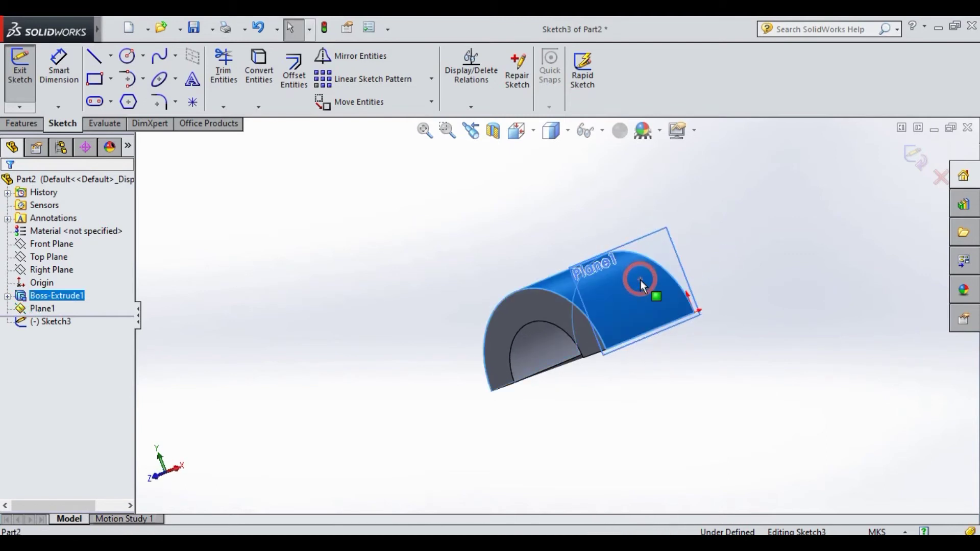
left_click(729, 222)
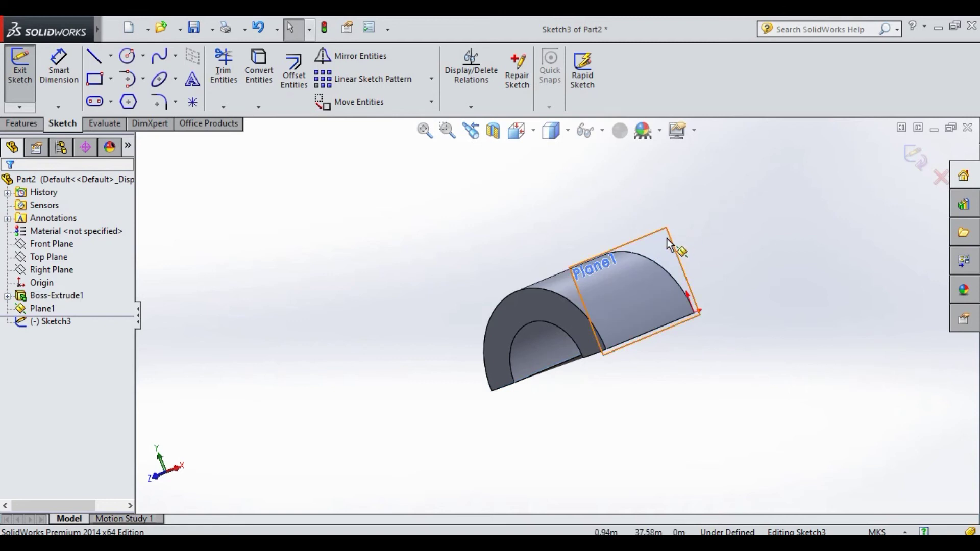
left_click(669, 245)
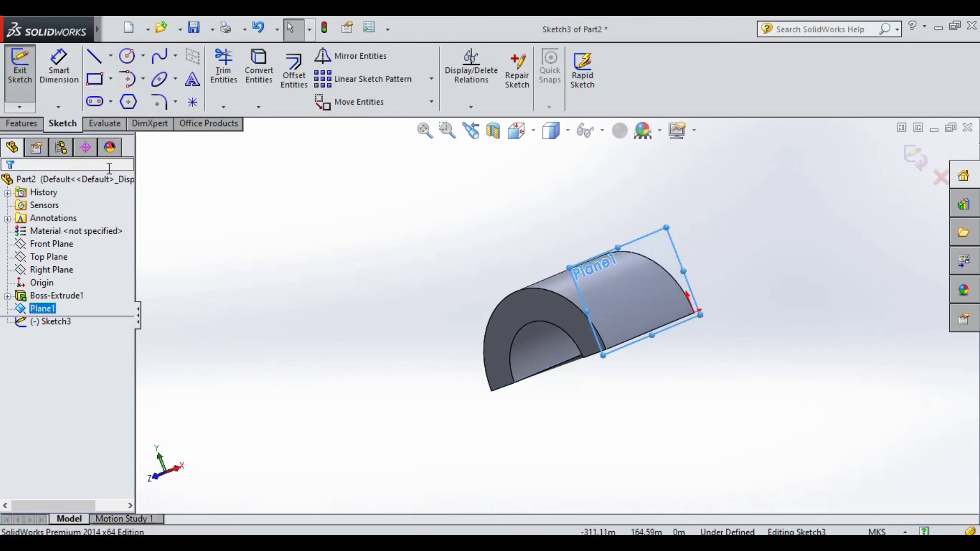
left_click(58, 327, "ctrl")
right_click(58, 327)
left_click(81, 307)
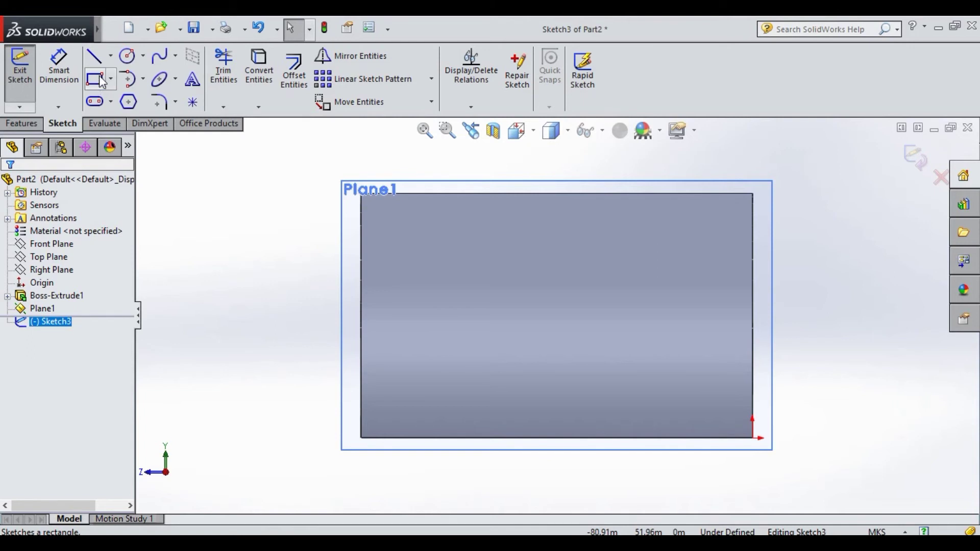
- Draw a thin closed four-line rectangle along the part's bottom edge
left_click(96, 60)
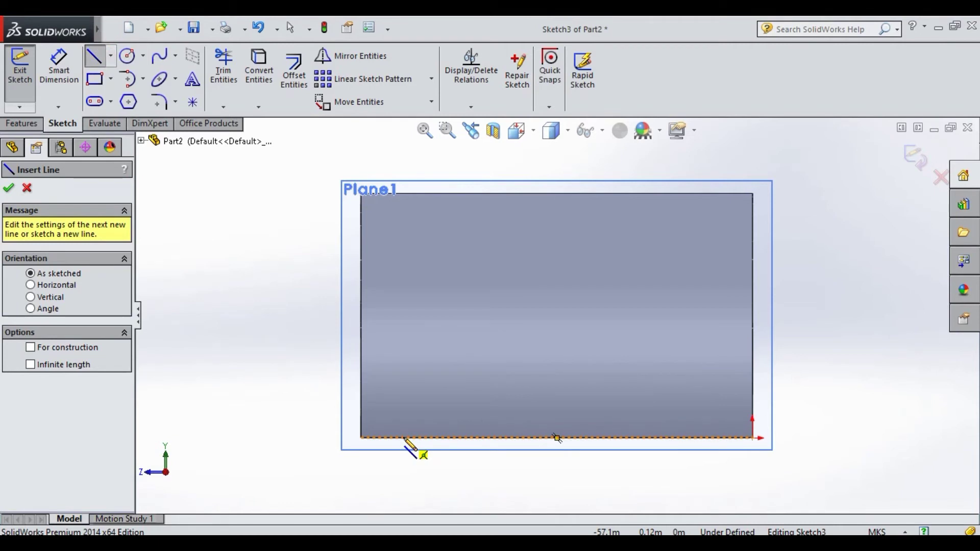
left_click(403, 438)
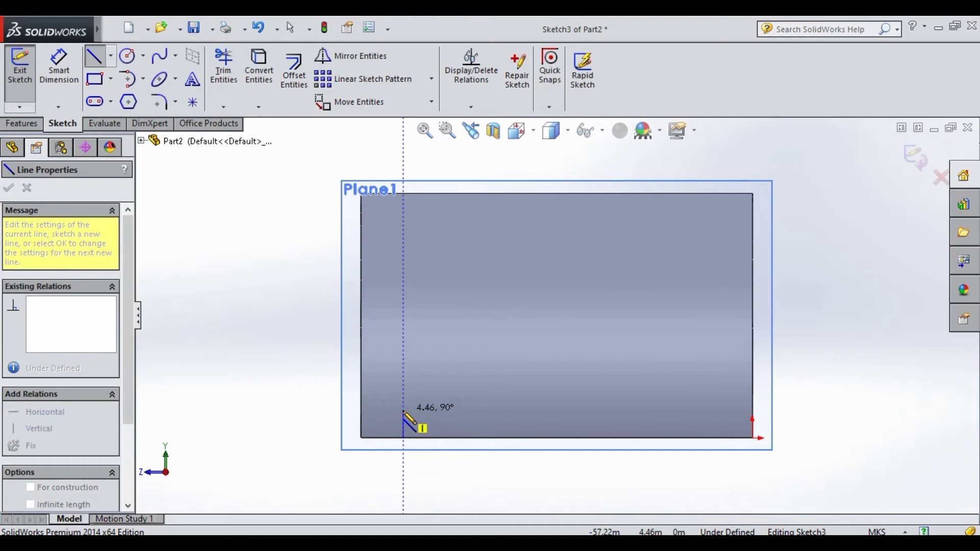
left_click(403, 407)
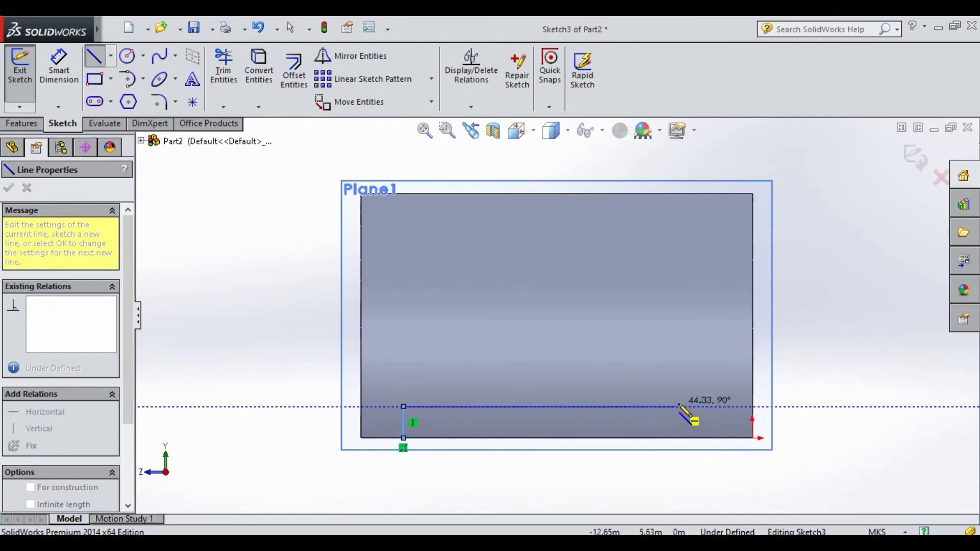
left_click(753, 407)
left_click(753, 438)
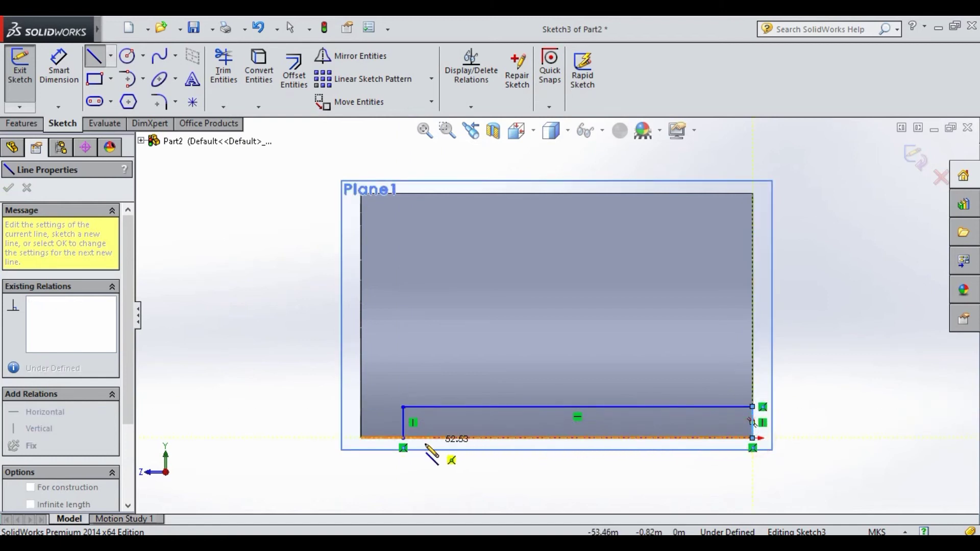
left_click(403, 439)
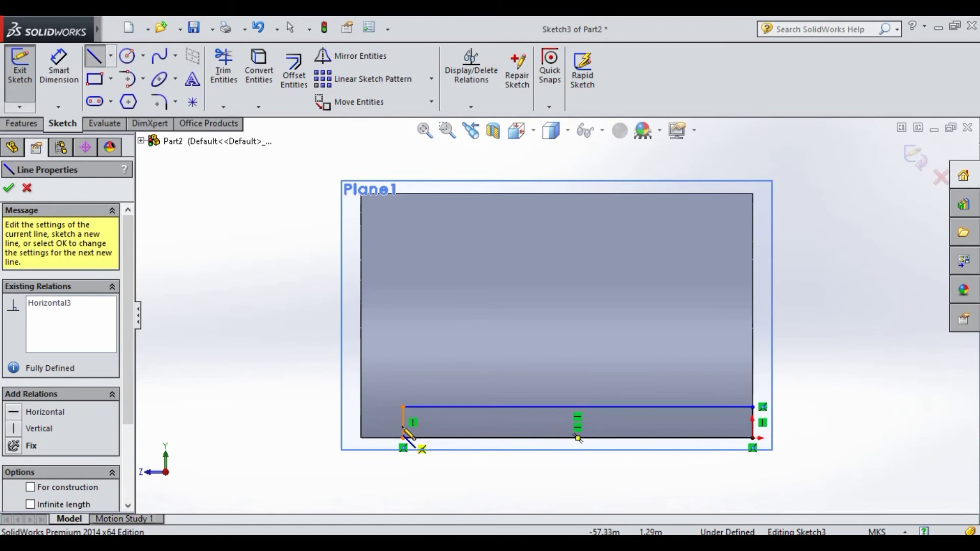
key("Escape")
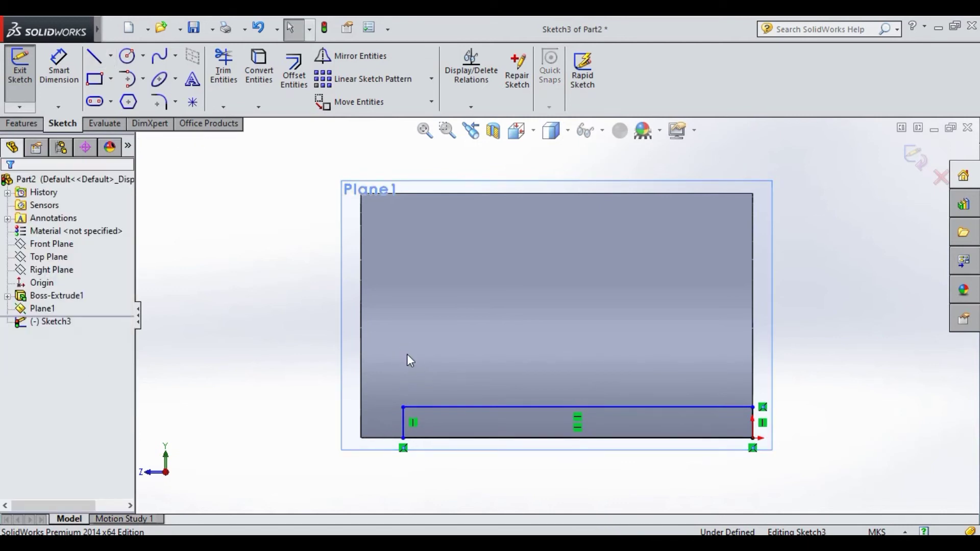
- Dimension the rectangle's left side 8 m from the part's left edge
left_click(59, 69)
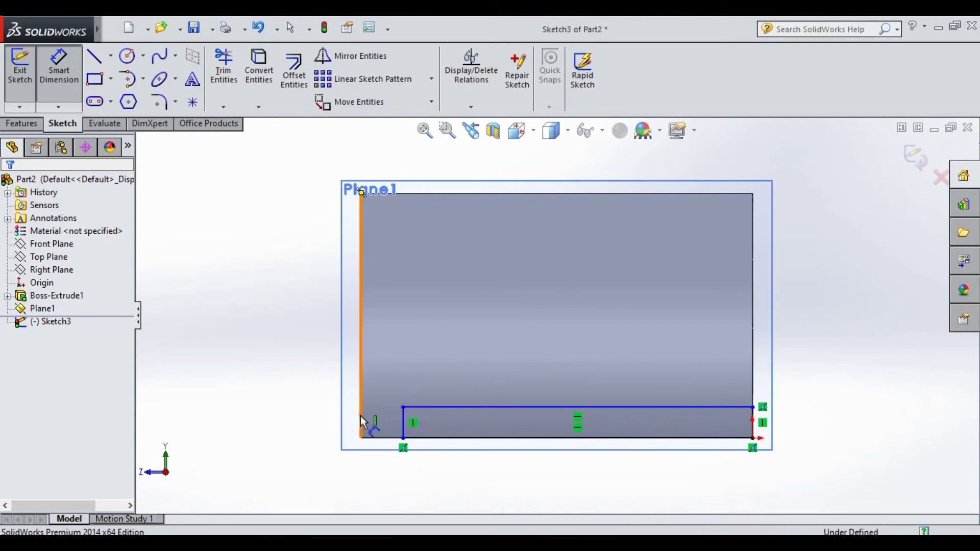
left_click(406, 415)
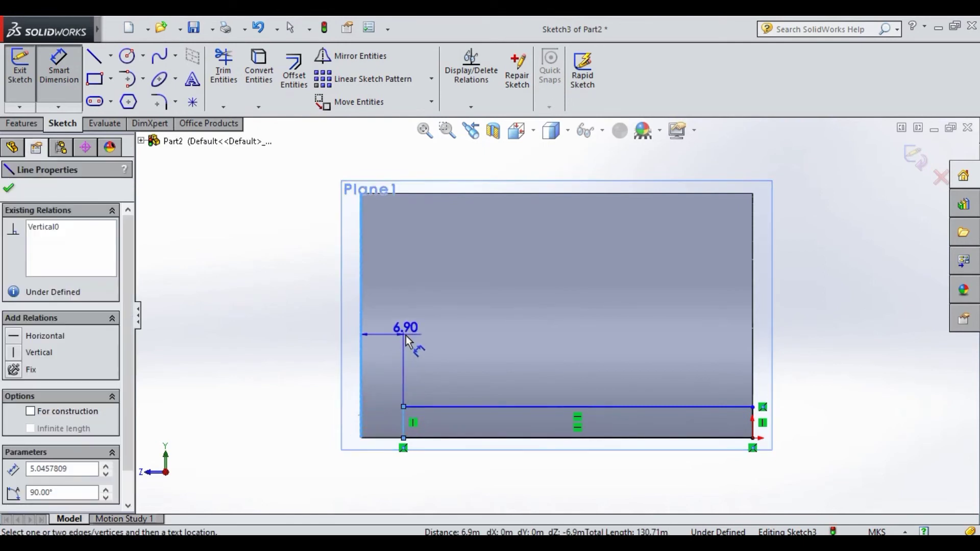
left_click(406, 335)
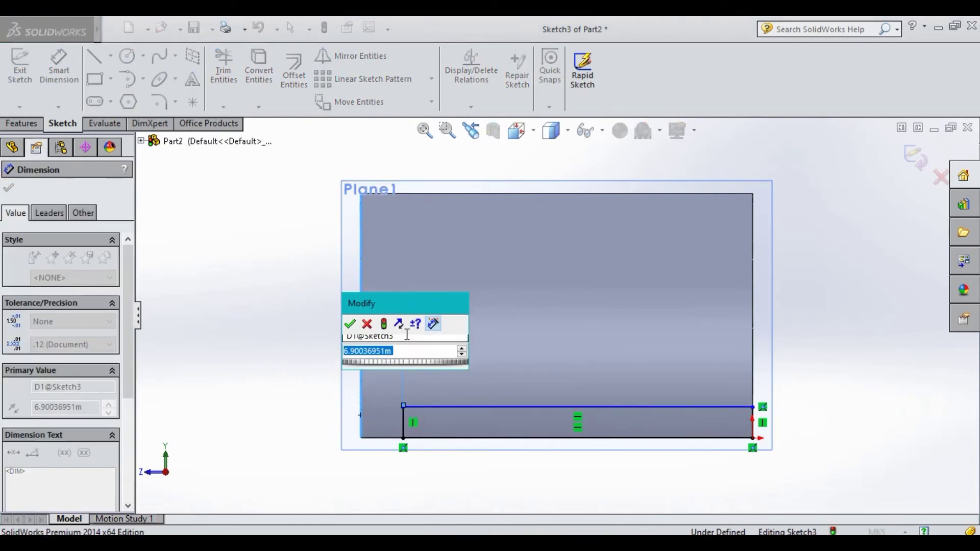
type("8")
key("Return")
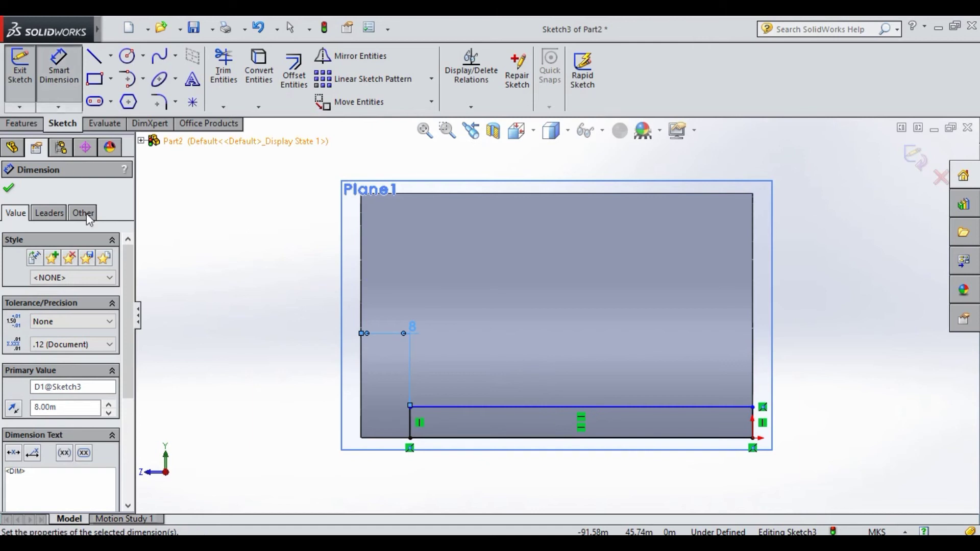
- Give the rectangle a 16 m height and discard the extra redundant dimension
left_click(462, 407)
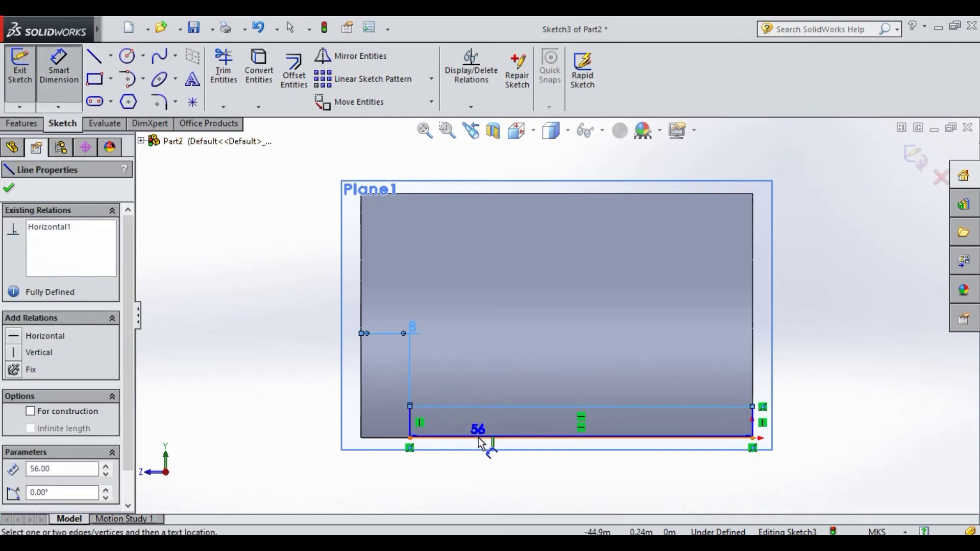
left_click(824, 429)
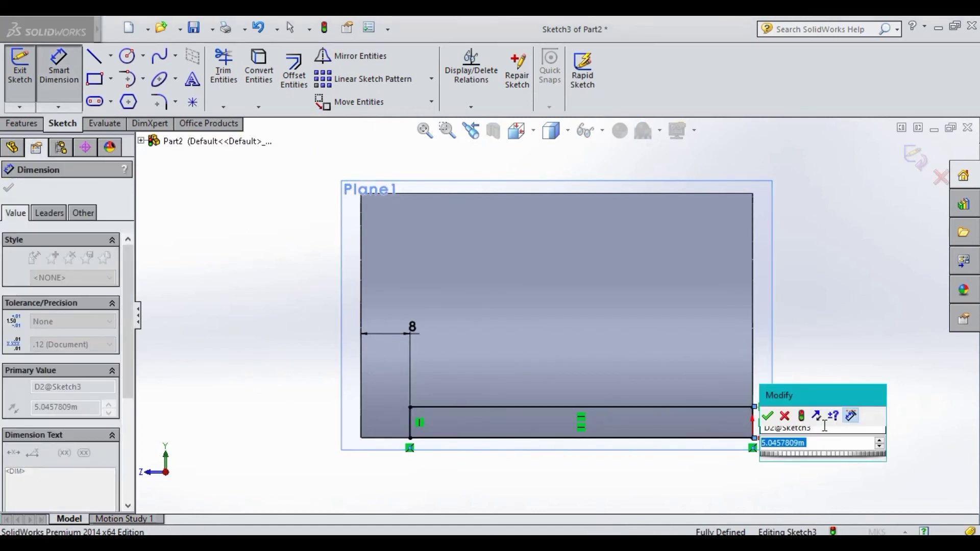
type("1")
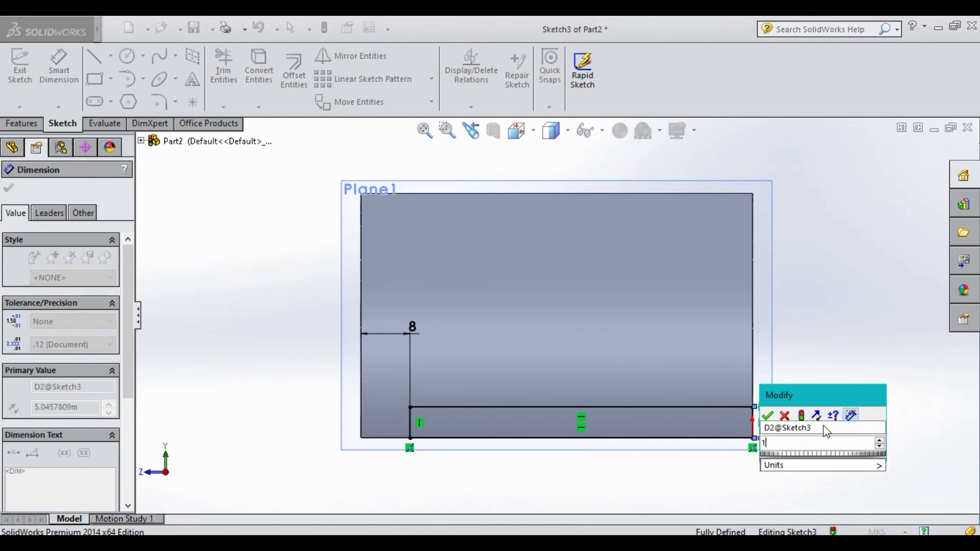
type("6")
key("Return")
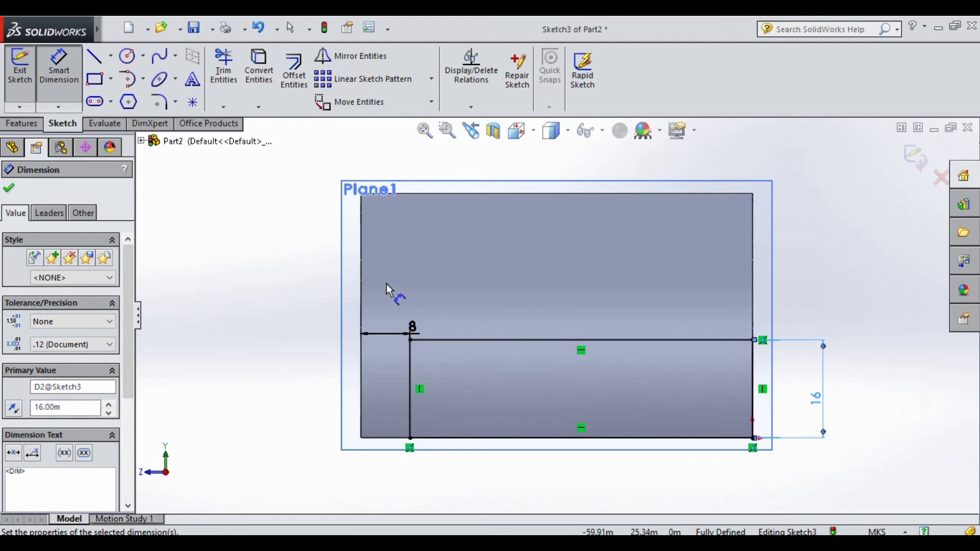
left_click(525, 341)
left_click(528, 291)
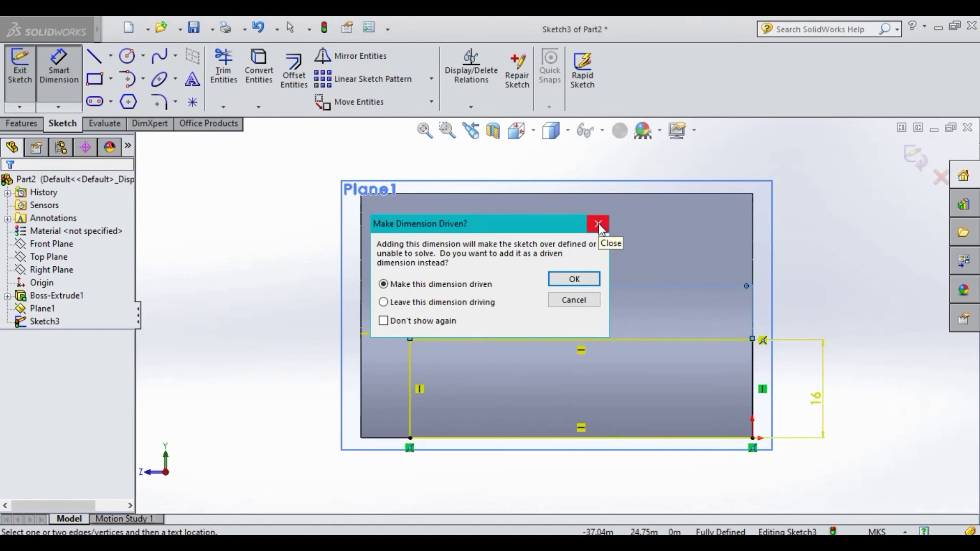
left_click(600, 225)
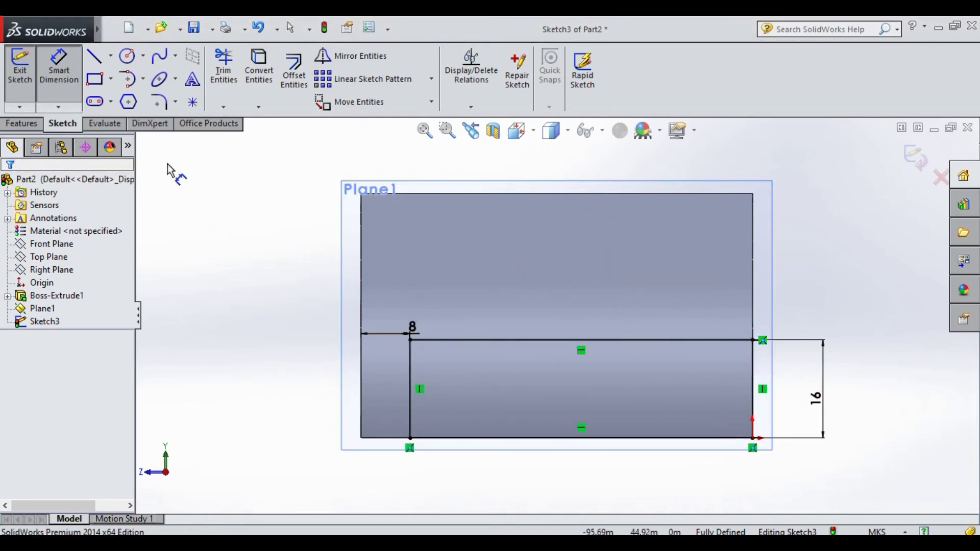
- Exit Sketch3 and extrude its rectangle 48.00 m deep into a solid tab
left_click(16, 73)
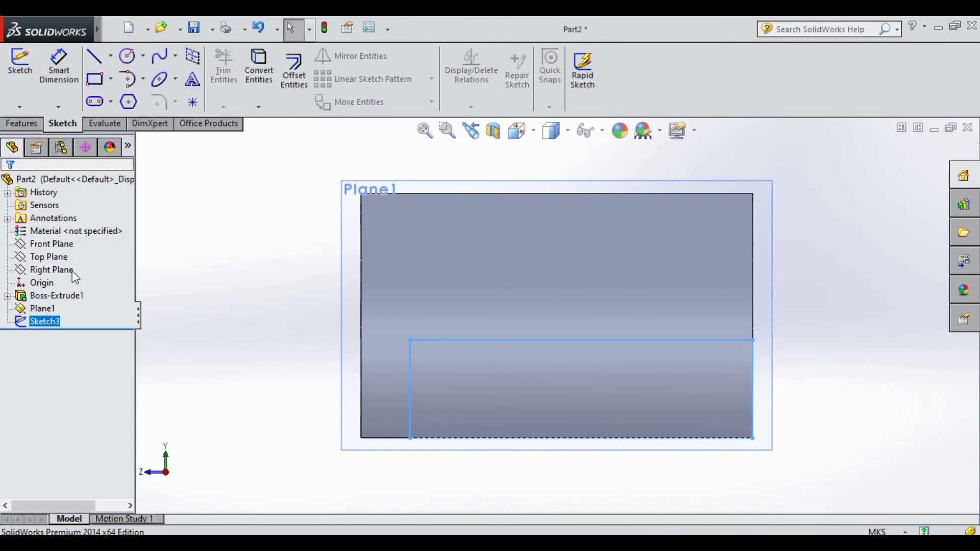
left_click(35, 124)
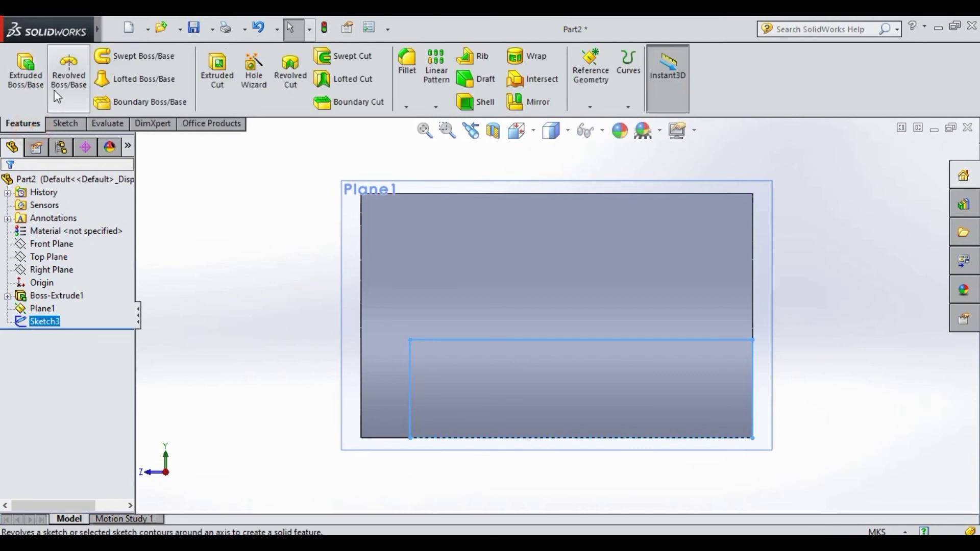
left_click(35, 79)
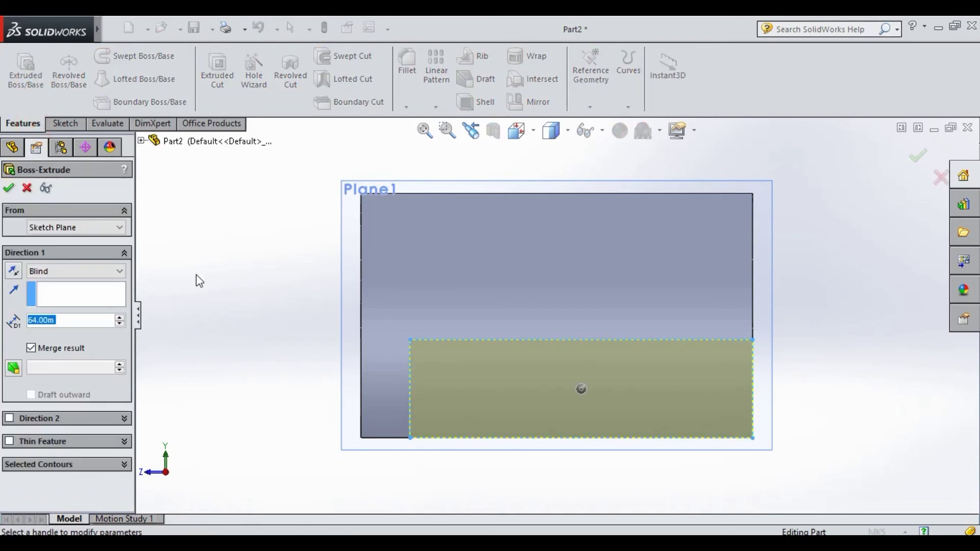
middle_click_drag(199, 276, 242, 267)
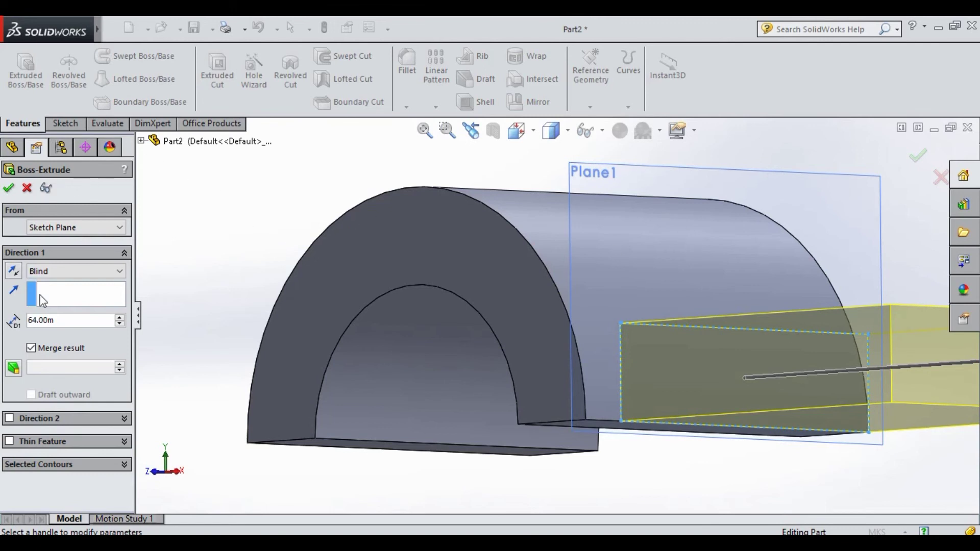
left_click(67, 321)
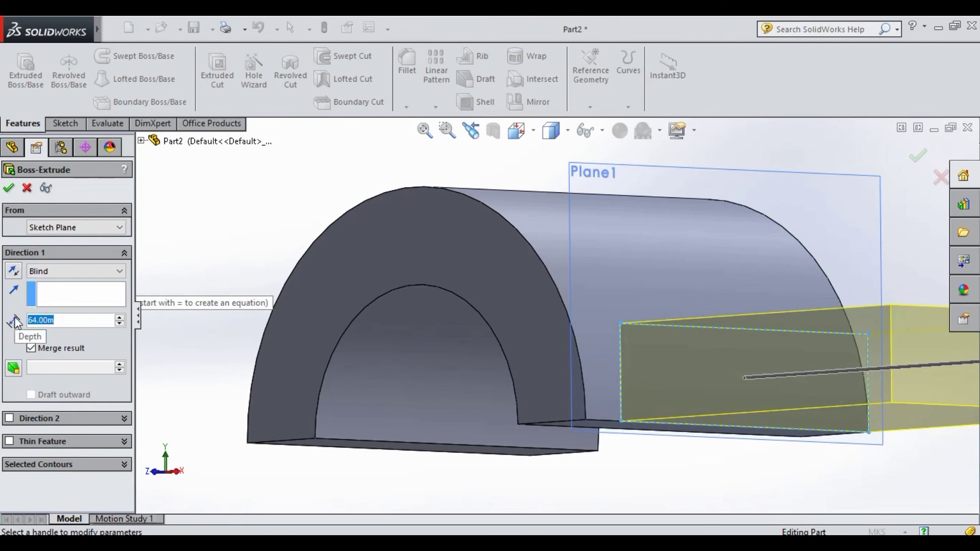
type("48")
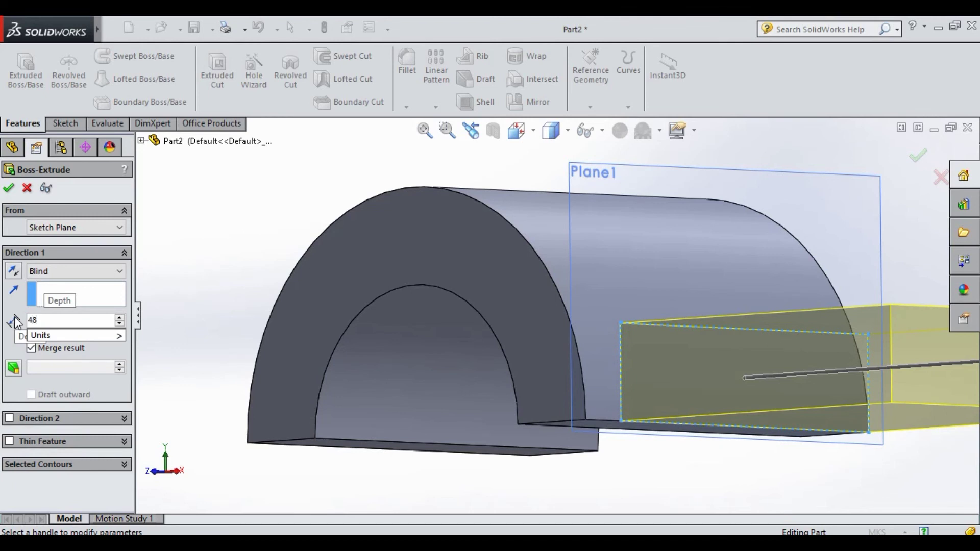
key("Return")
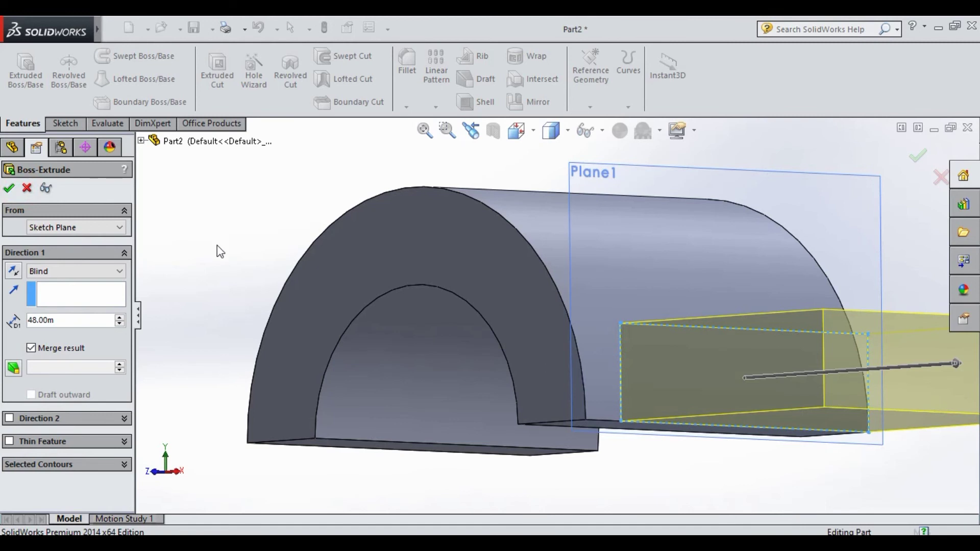
key("Return")
middle_click_drag(219, 250, 197, 309)
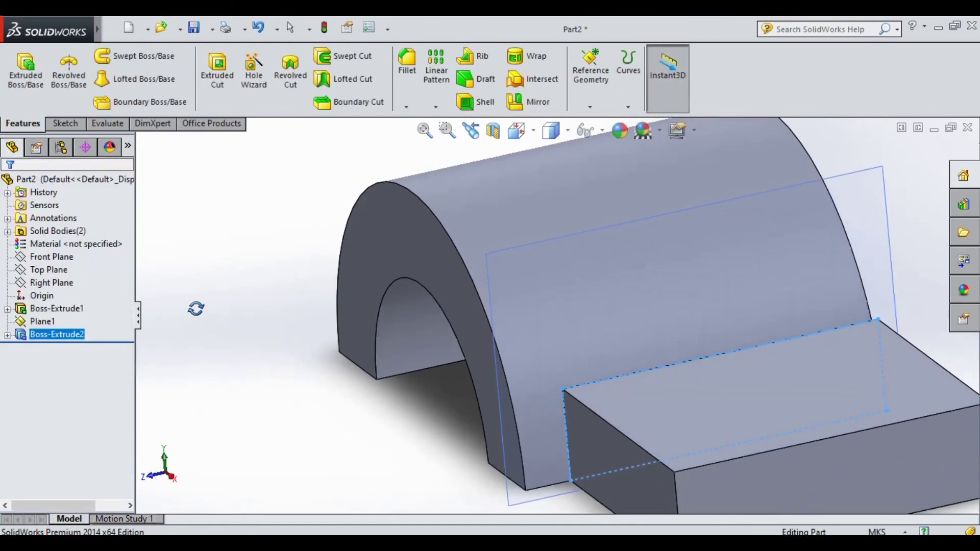
key("z")
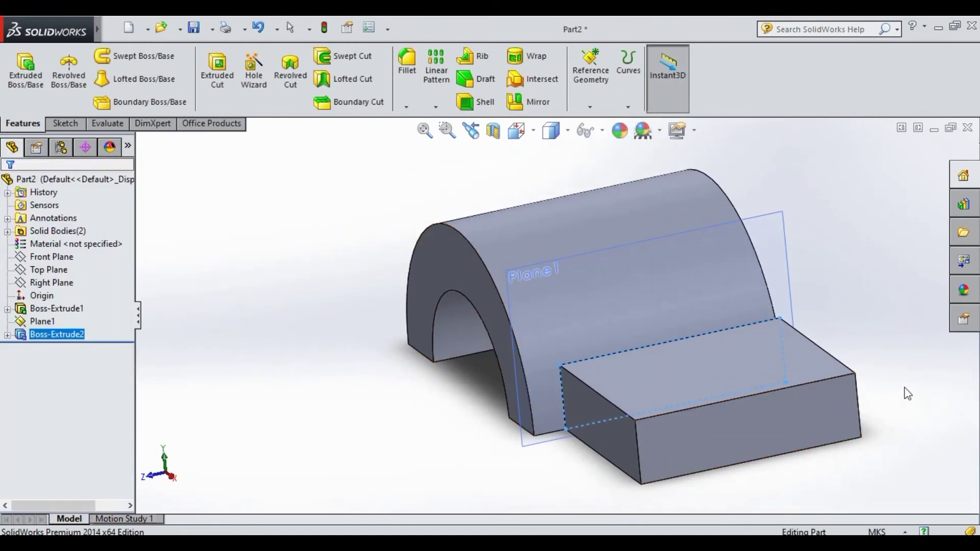
middle_click_drag(908, 394, 883, 400)
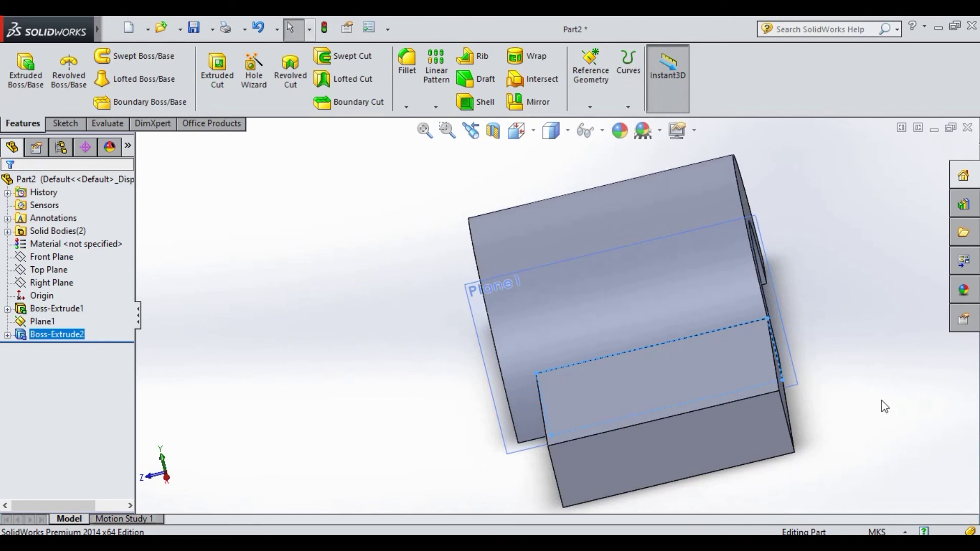
mouse_move(853, 390)
middle_mouse_down()
mouse_move(865, 414)
mouse_move(819, 416)
middle_mouse_up()
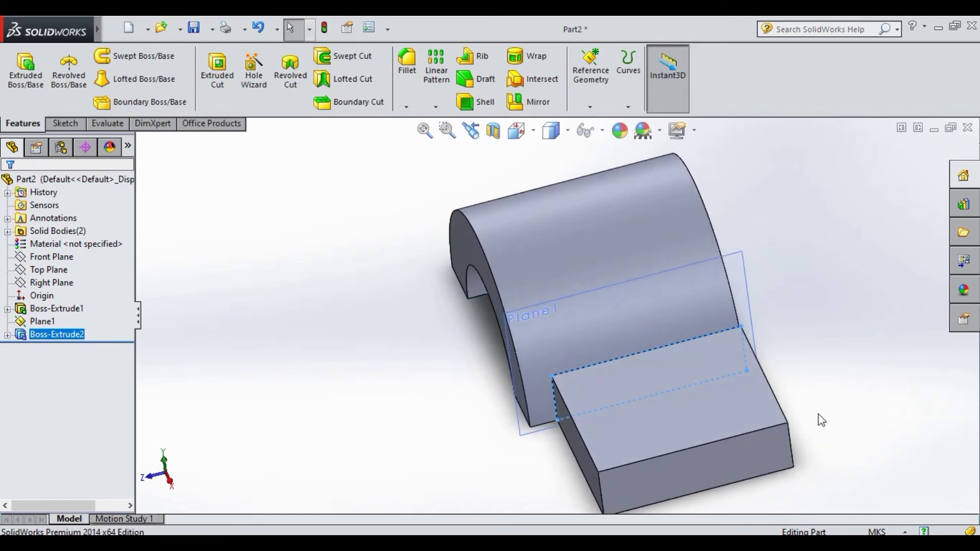
left_click(679, 397)
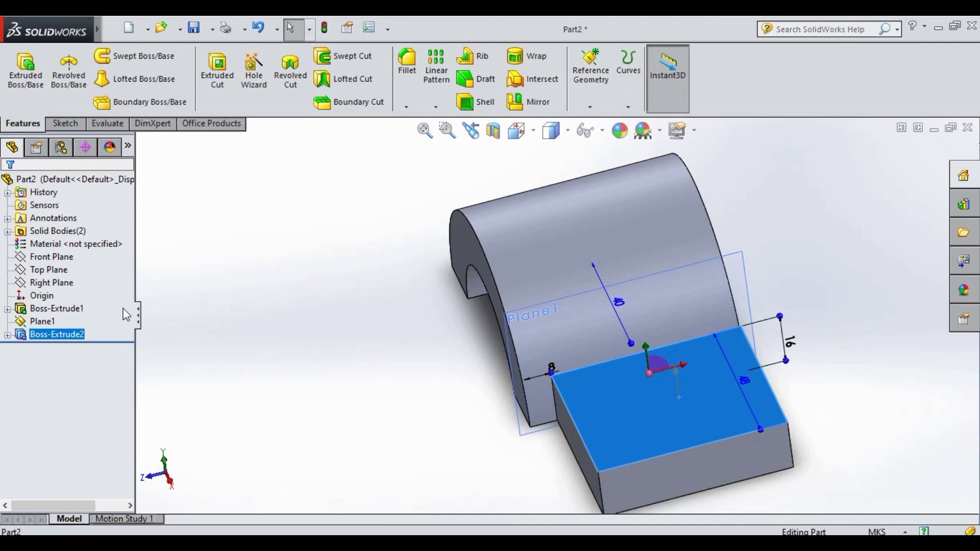
left_click(305, 307)
mouse_move(306, 305)
middle_mouse_down()
mouse_move(358, 273)
mouse_move(352, 245)
mouse_move(357, 254)
middle_mouse_up()
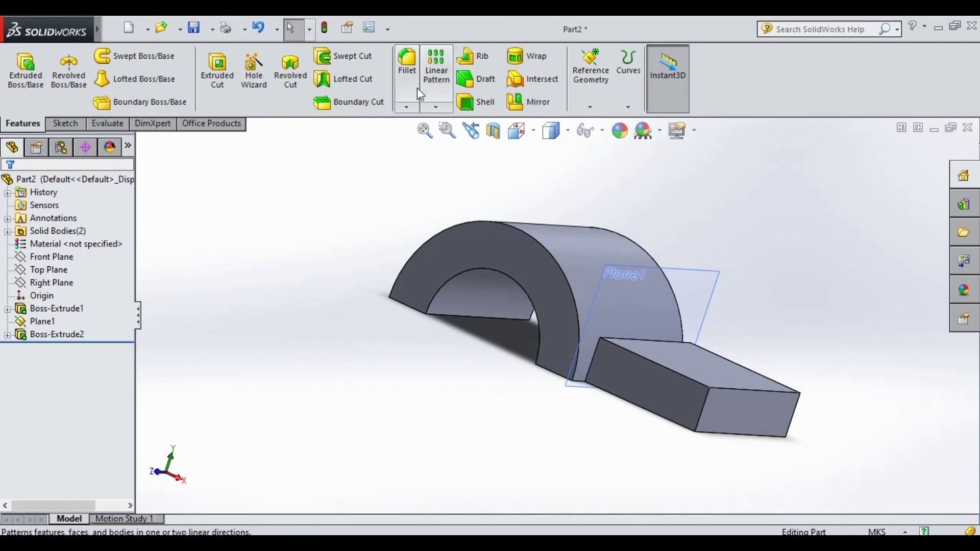
- Fillet the tab's two outer vertical edges with radius 48/2 (24.00 m)
left_click(407, 106)
left_click(421, 121)
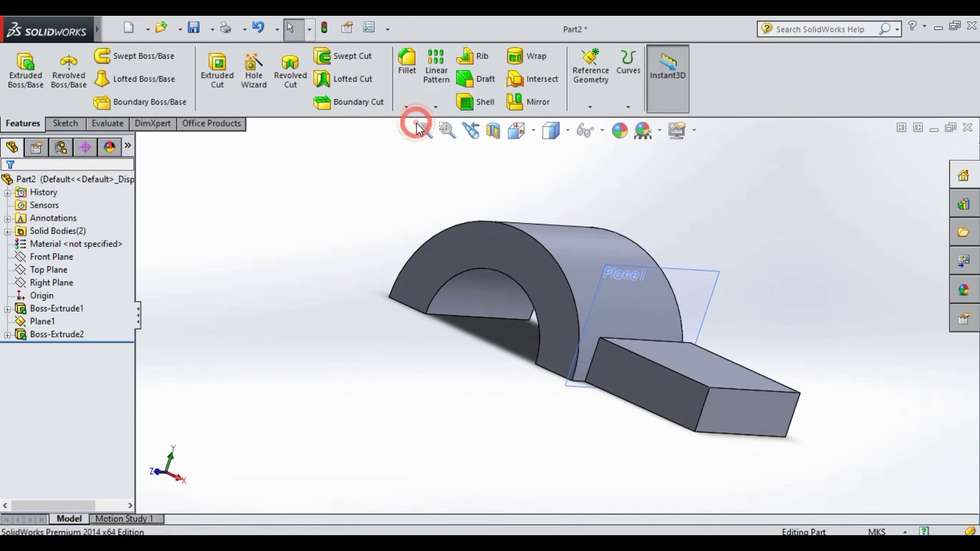
left_click(704, 413)
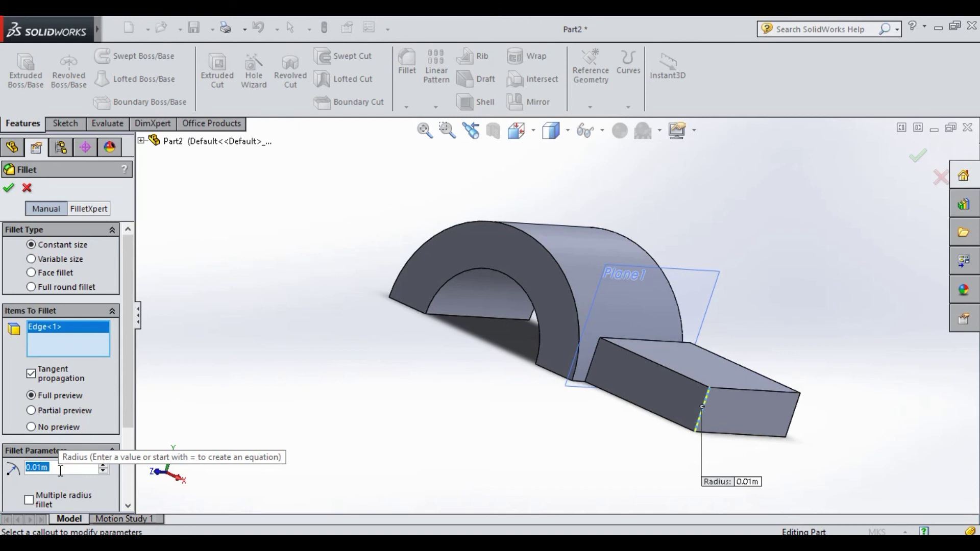
type("48")
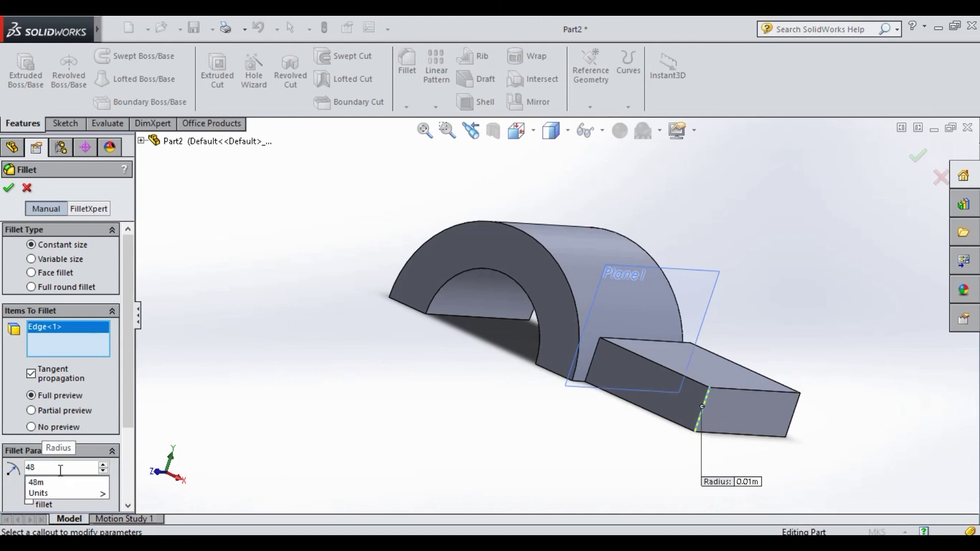
type("/2")
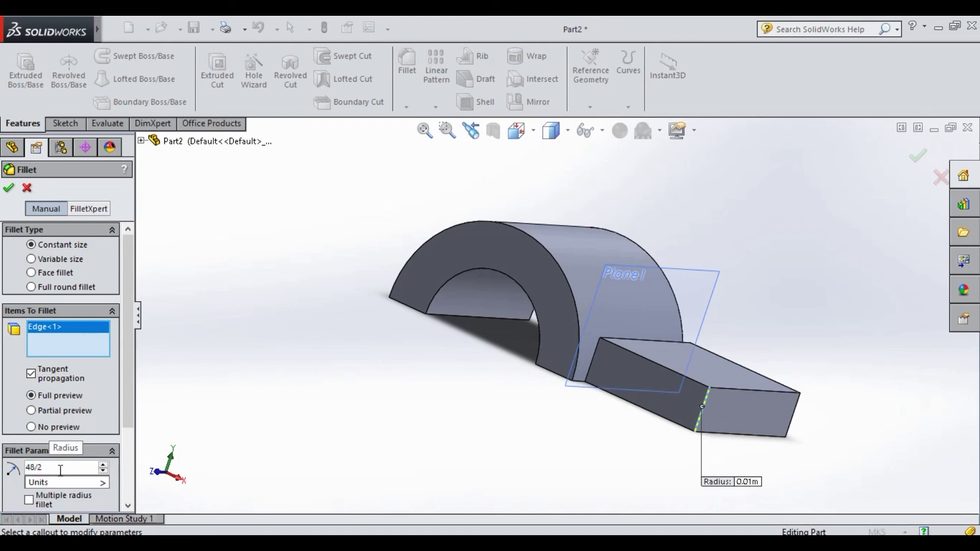
key("Return")
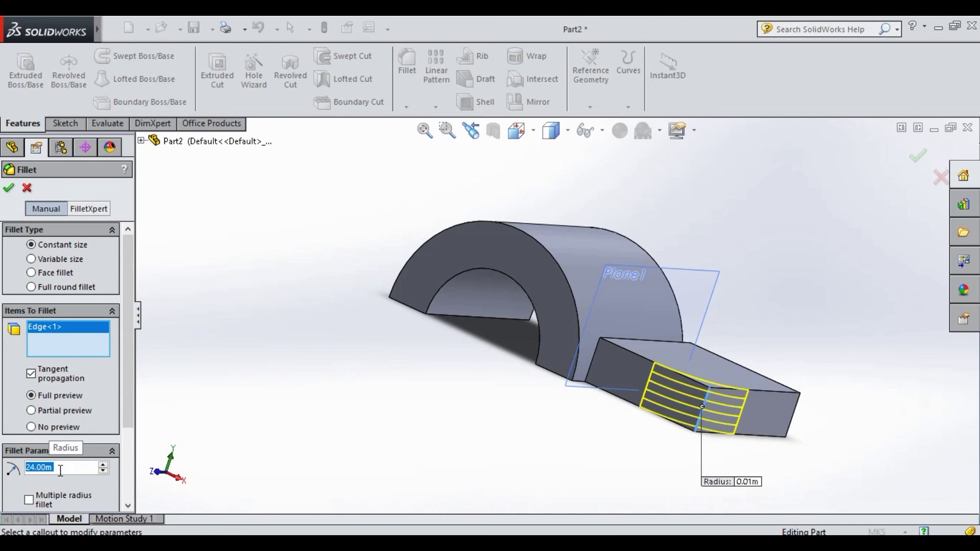
middle_click_drag(558, 428, 479, 415)
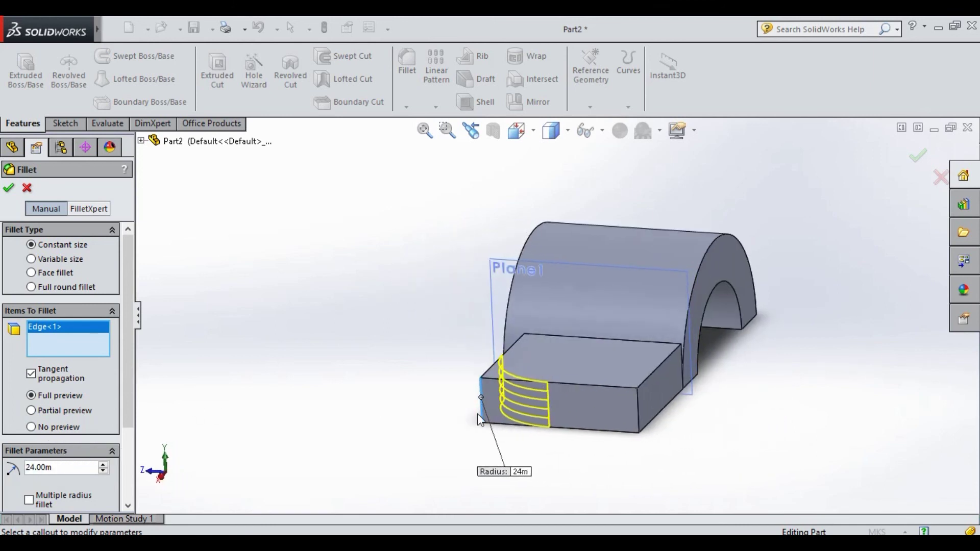
left_click(642, 410)
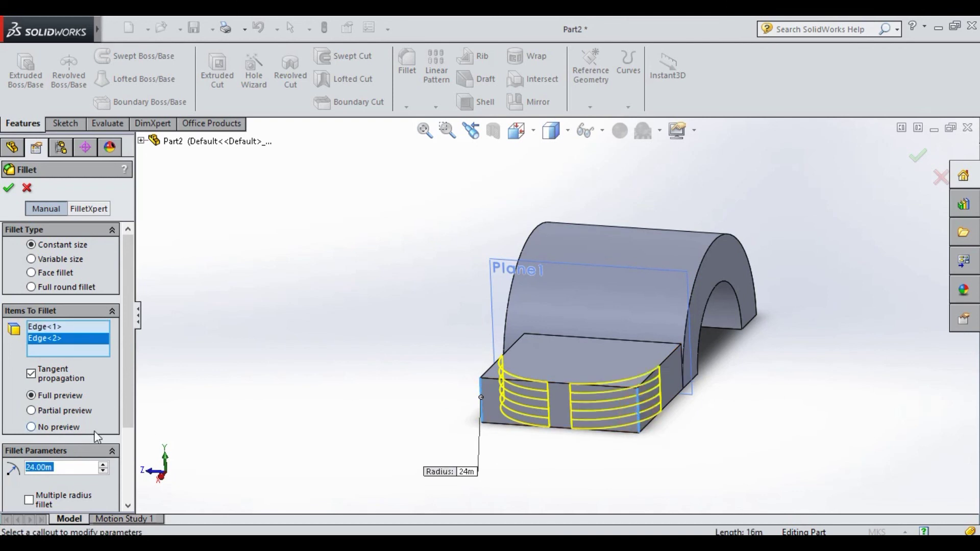
left_click(10, 190)
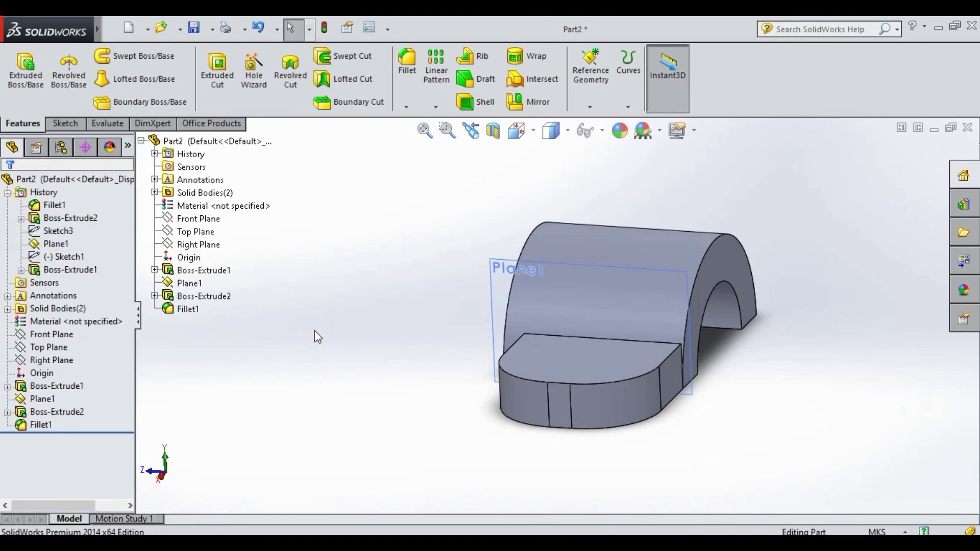
mouse_move(412, 381)
middle_mouse_down()
mouse_move(461, 433)
mouse_move(412, 475)
mouse_move(516, 394)
mouse_move(544, 420)
mouse_move(675, 380)
middle_mouse_up()
scroll(657, 354, "down", 3)
scroll(607, 354, "down", 3)
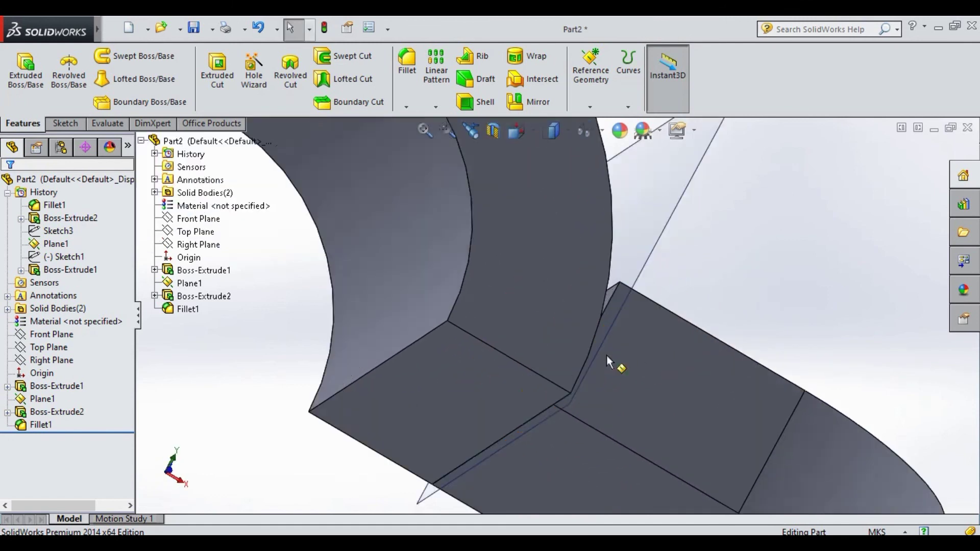
scroll(606, 354, "down", 3)
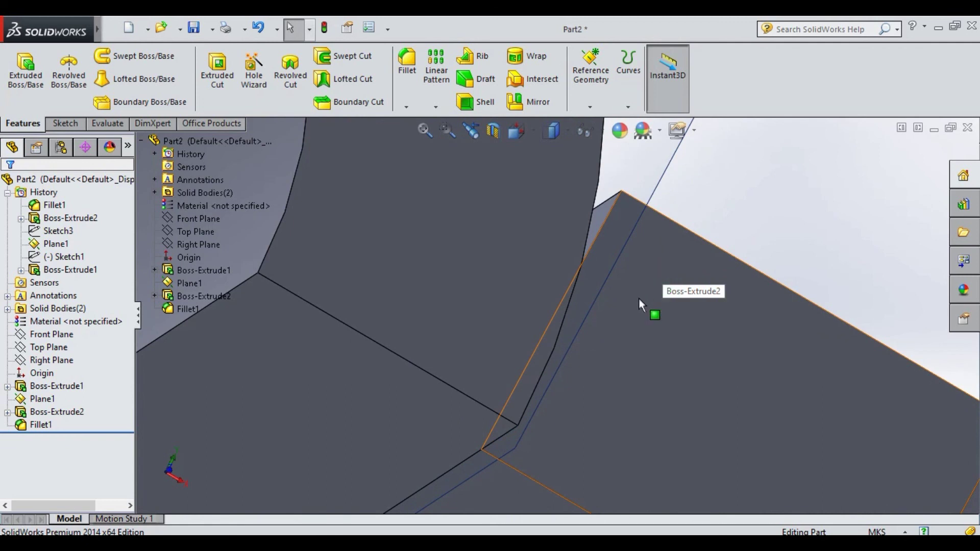
scroll(629, 326, "up", 3)
scroll(617, 352, "up", 3)
mouse_move(743, 243)
middle_mouse_down()
mouse_move(715, 285)
mouse_move(721, 279)
middle_mouse_up()
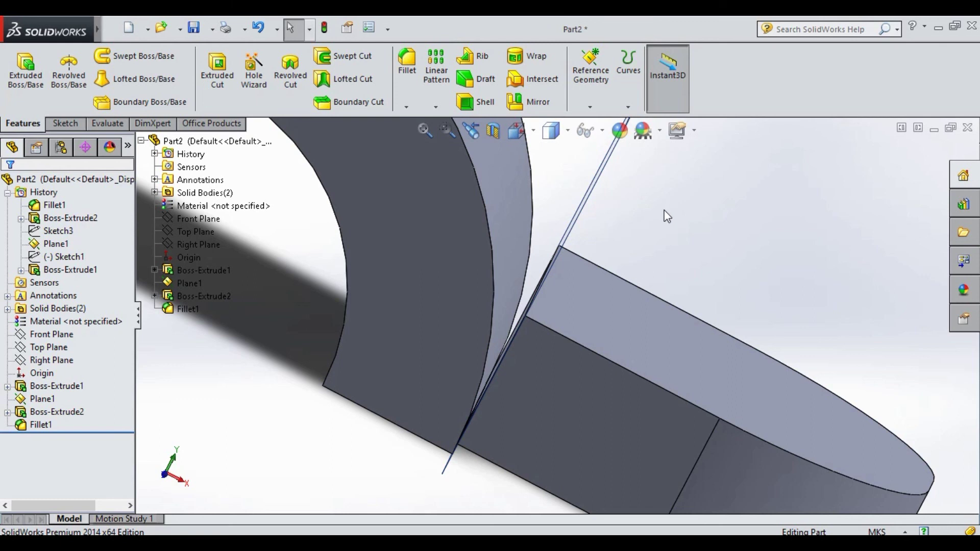
key("f")
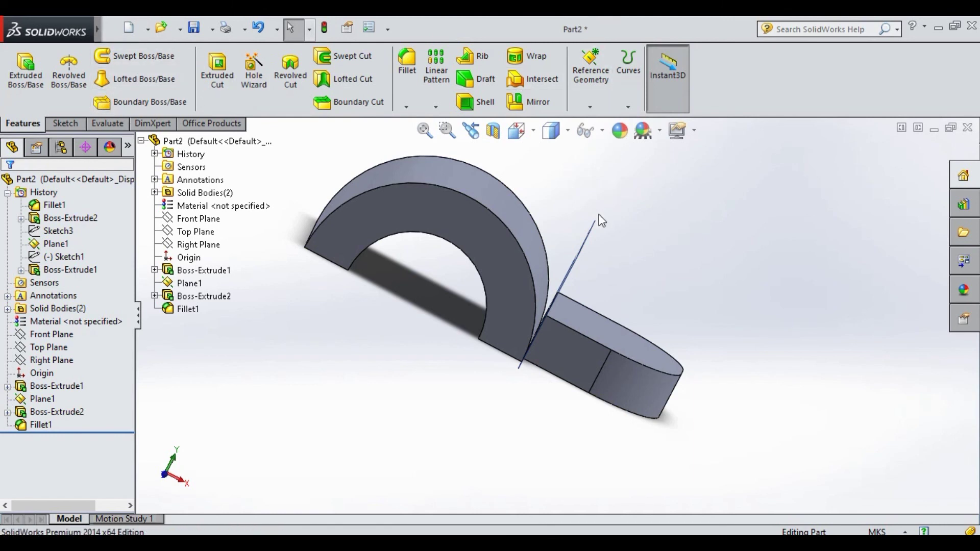
scroll(542, 318, "down", 2)
scroll(562, 294, "down", 2)
scroll(566, 291, "down", 2)
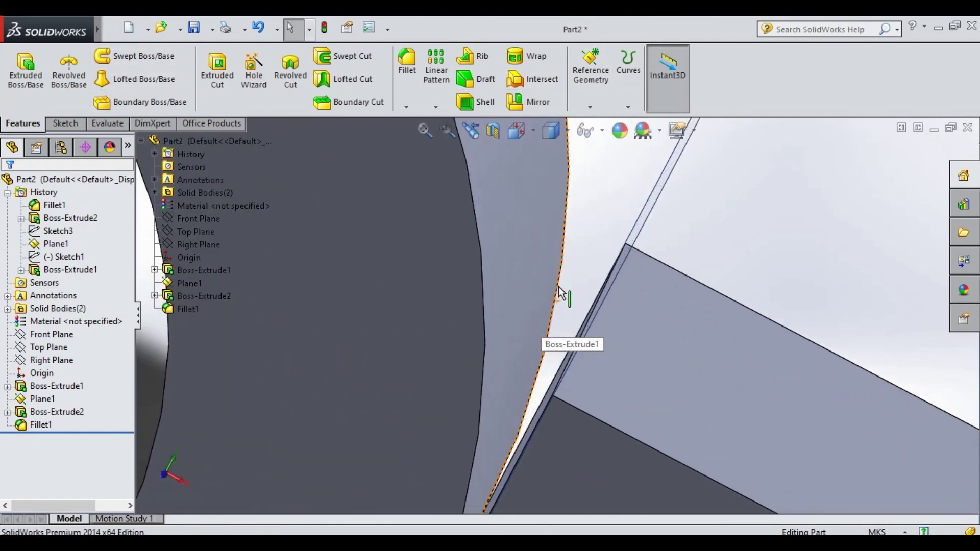
scroll(567, 291, "up", 1)
scroll(568, 292, "up", 2)
scroll(566, 287, "down", 1)
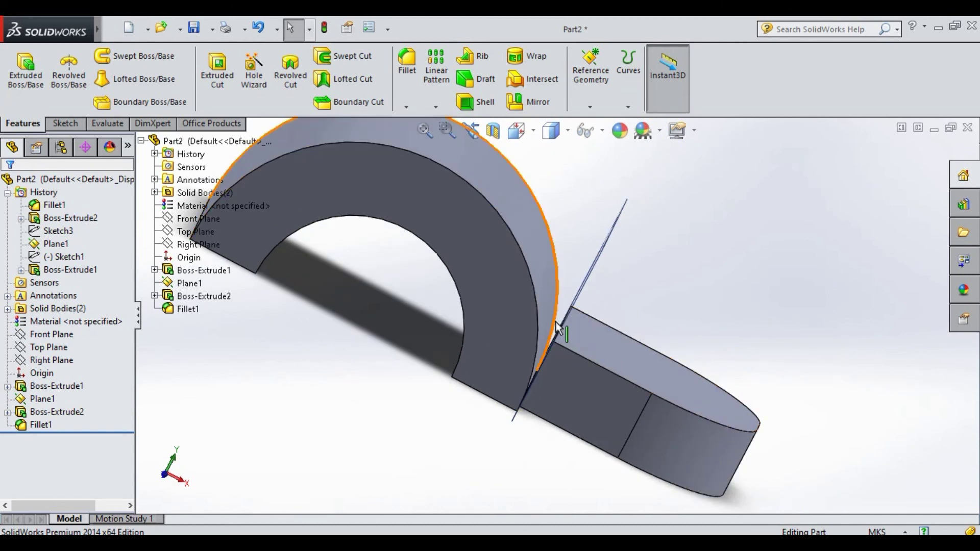
scroll(624, 298, "up", 2)
scroll(624, 298, "down", 2)
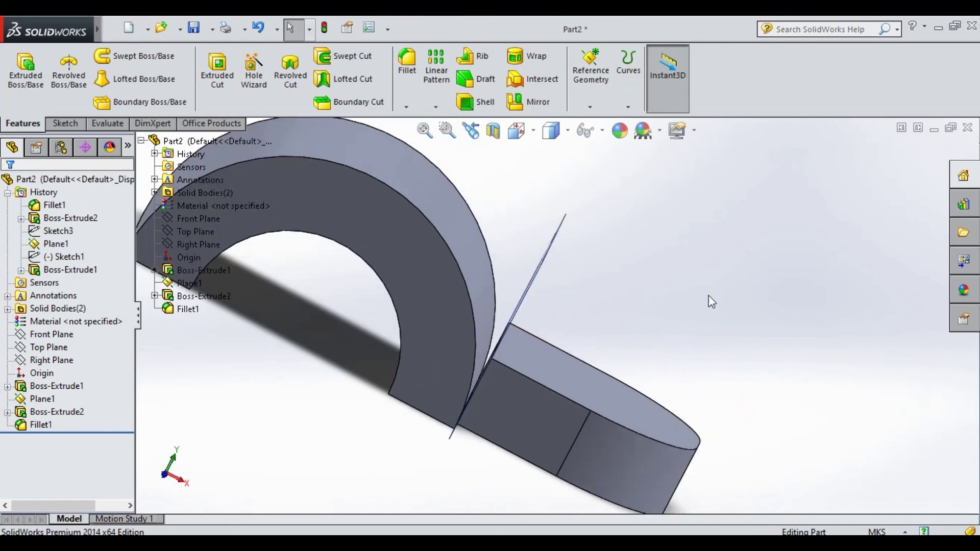